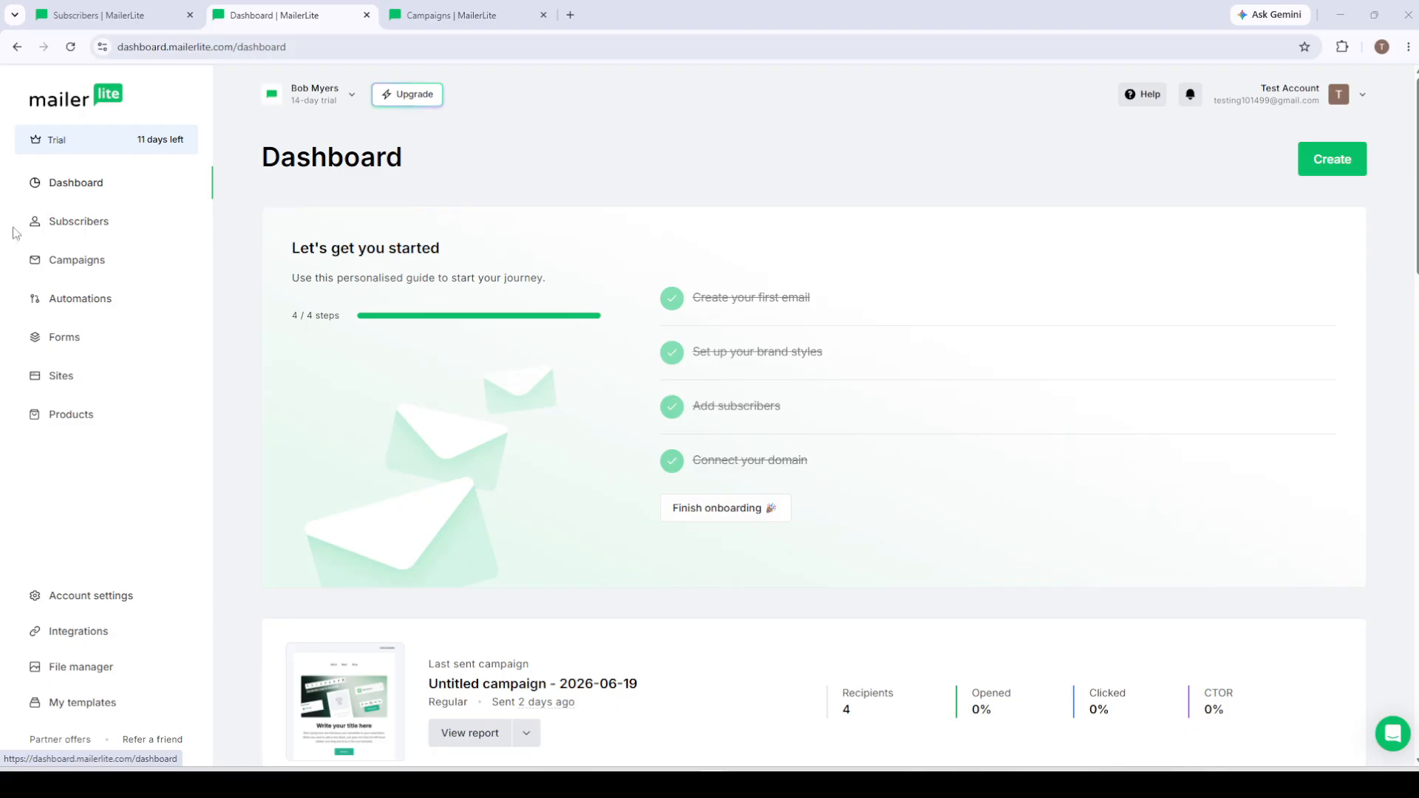
pyautogui.scroll(-7, 573, 482)
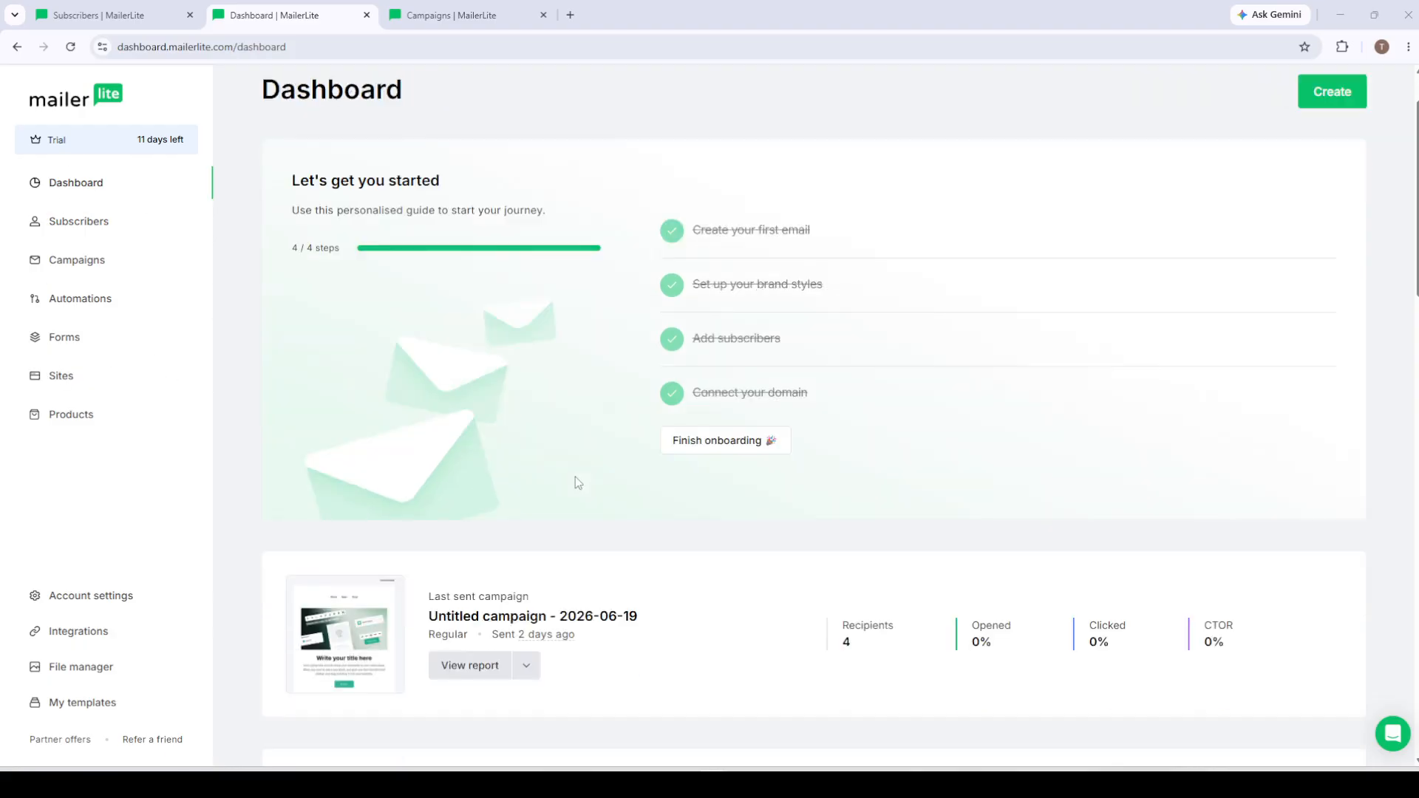
pyautogui.scroll(6, 577, 482)
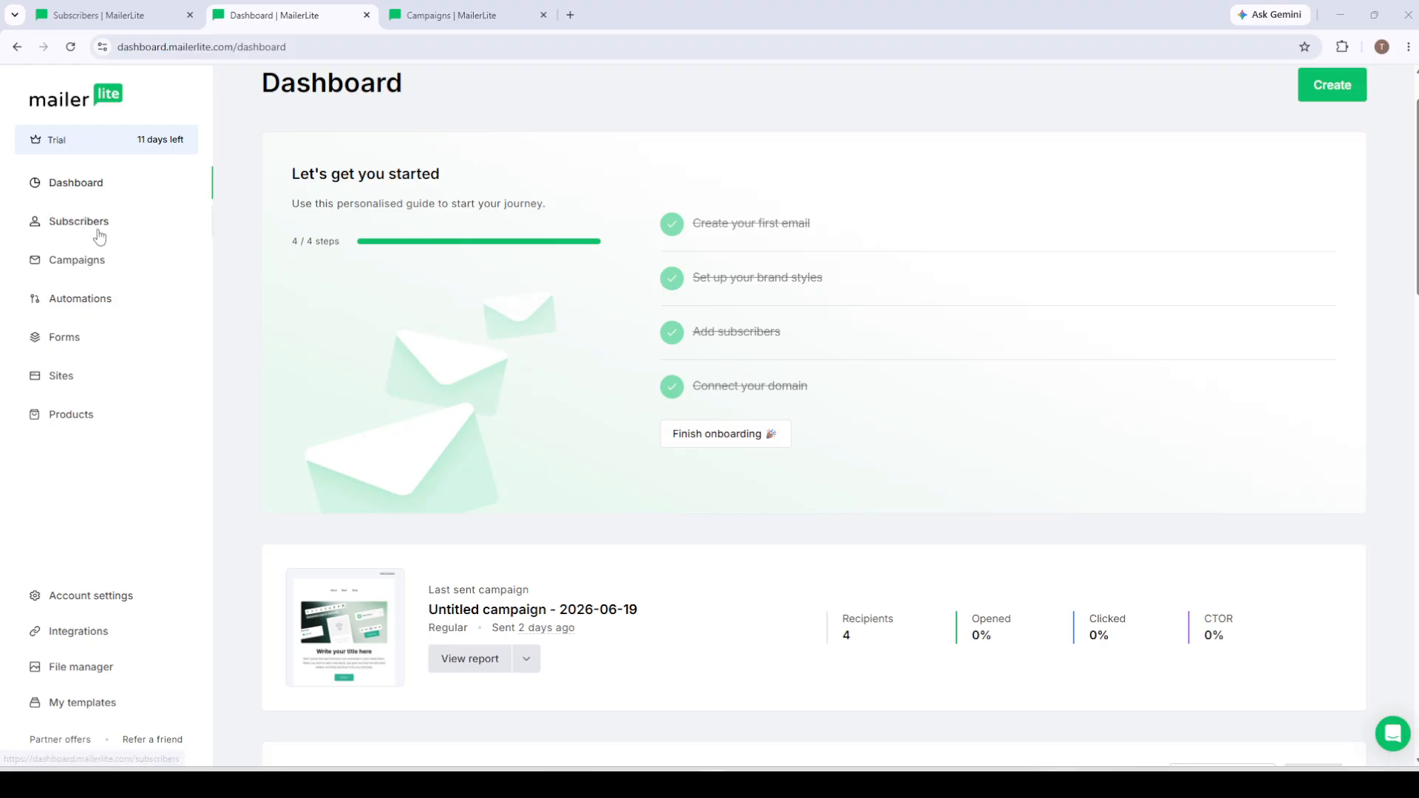
# Step: Upload dummy_companies_100.csv from Downloads as a new subscriber import and proceed to matching its fields
pyautogui.click(92, 14)
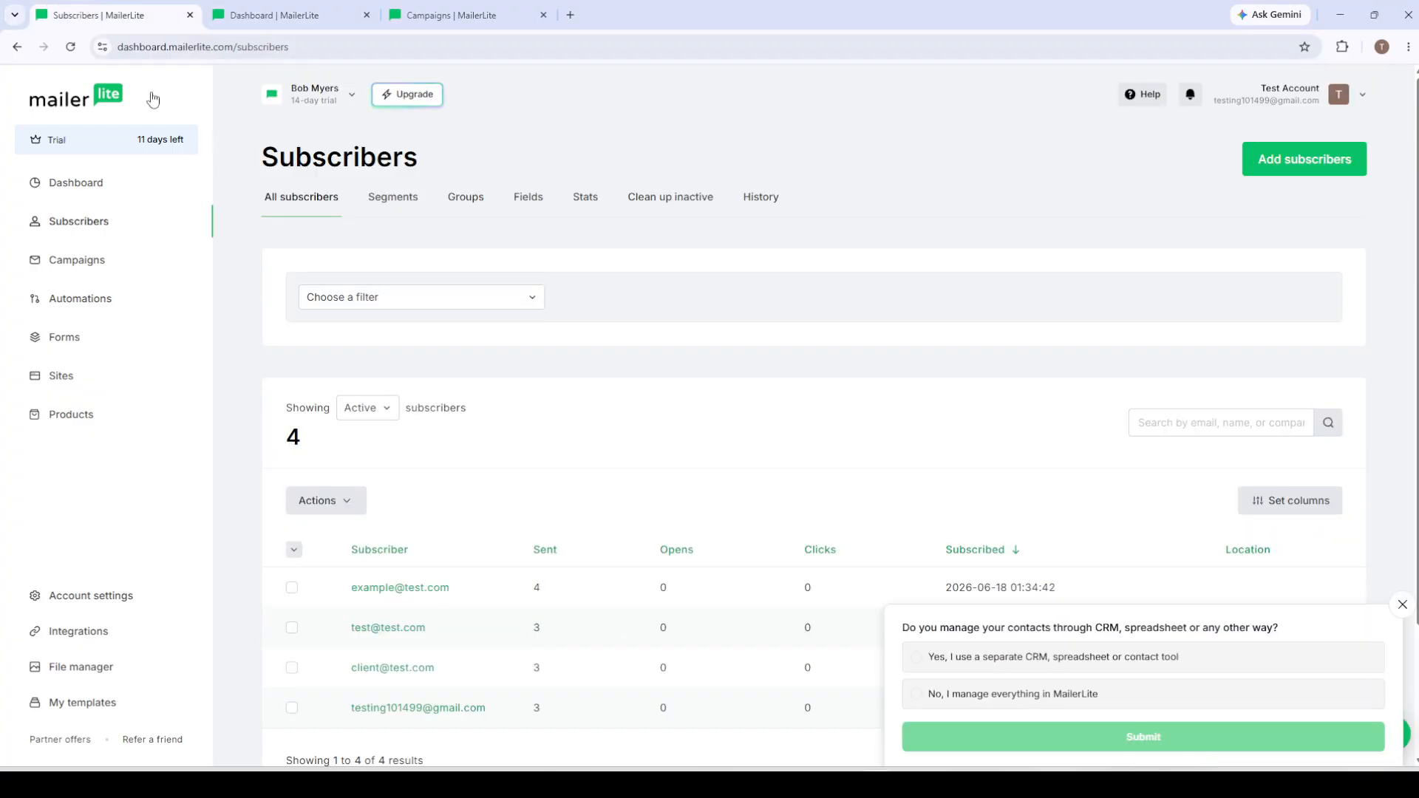
pyautogui.click(1346, 161)
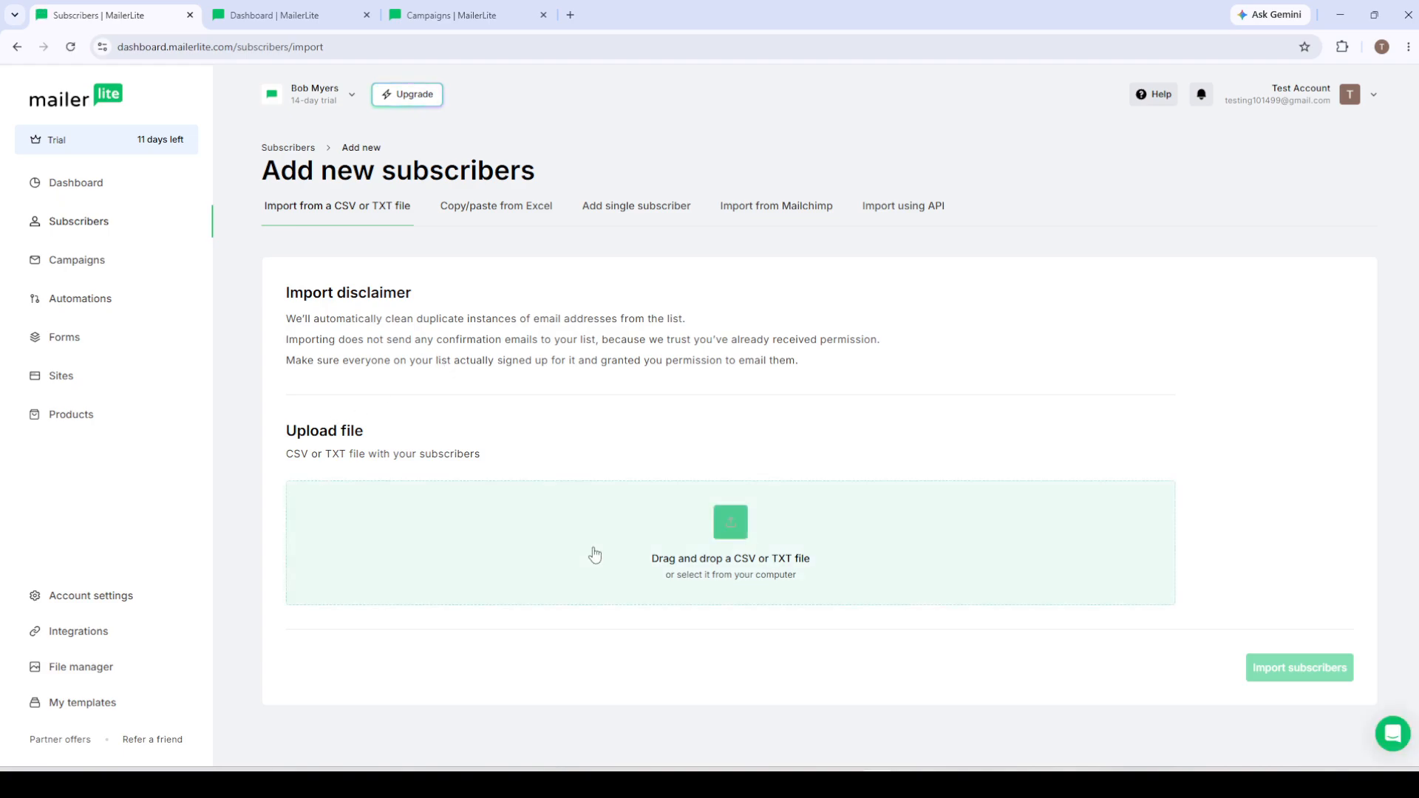
pyautogui.click(690, 553)
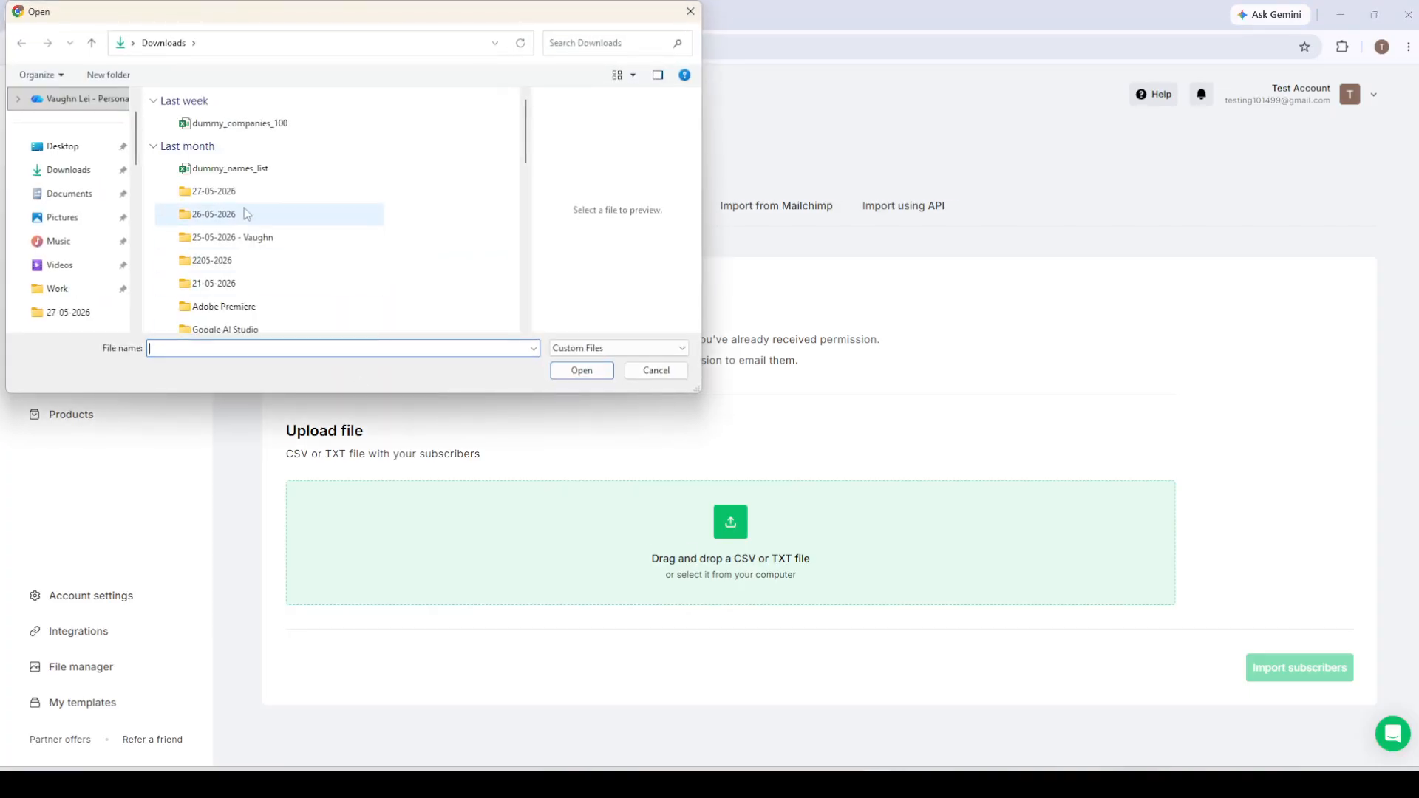
pyautogui.click(245, 126)
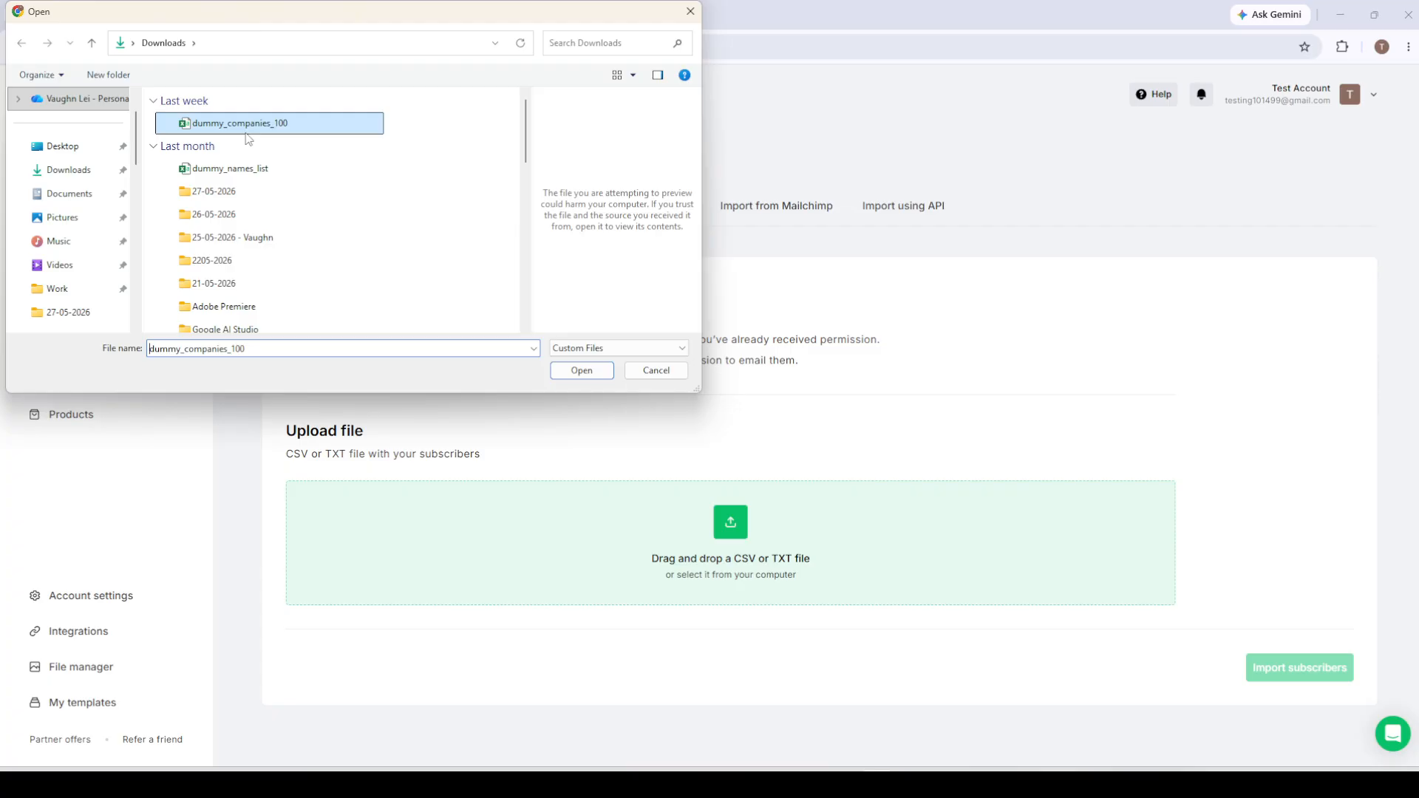
pyautogui.click(581, 371)
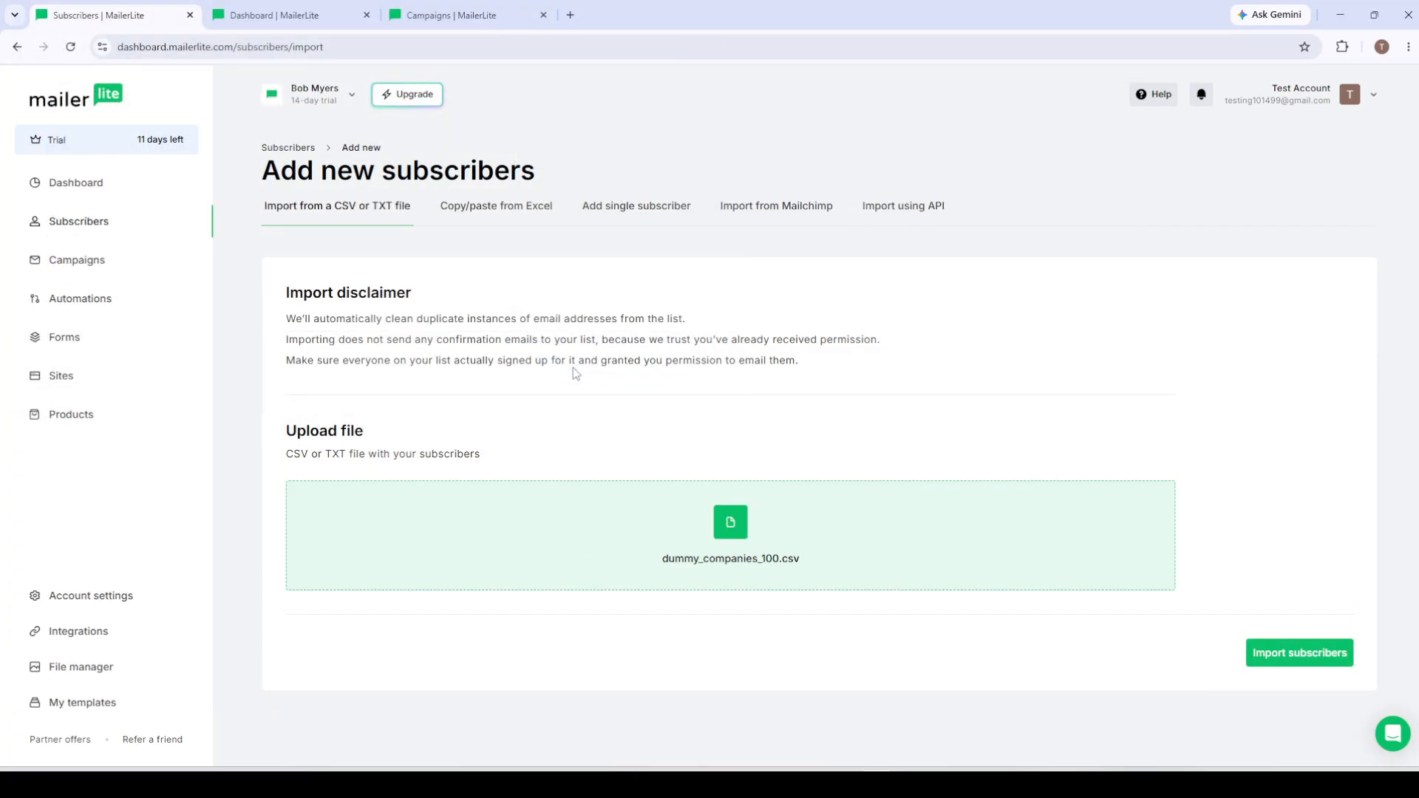
pyautogui.click(1282, 654)
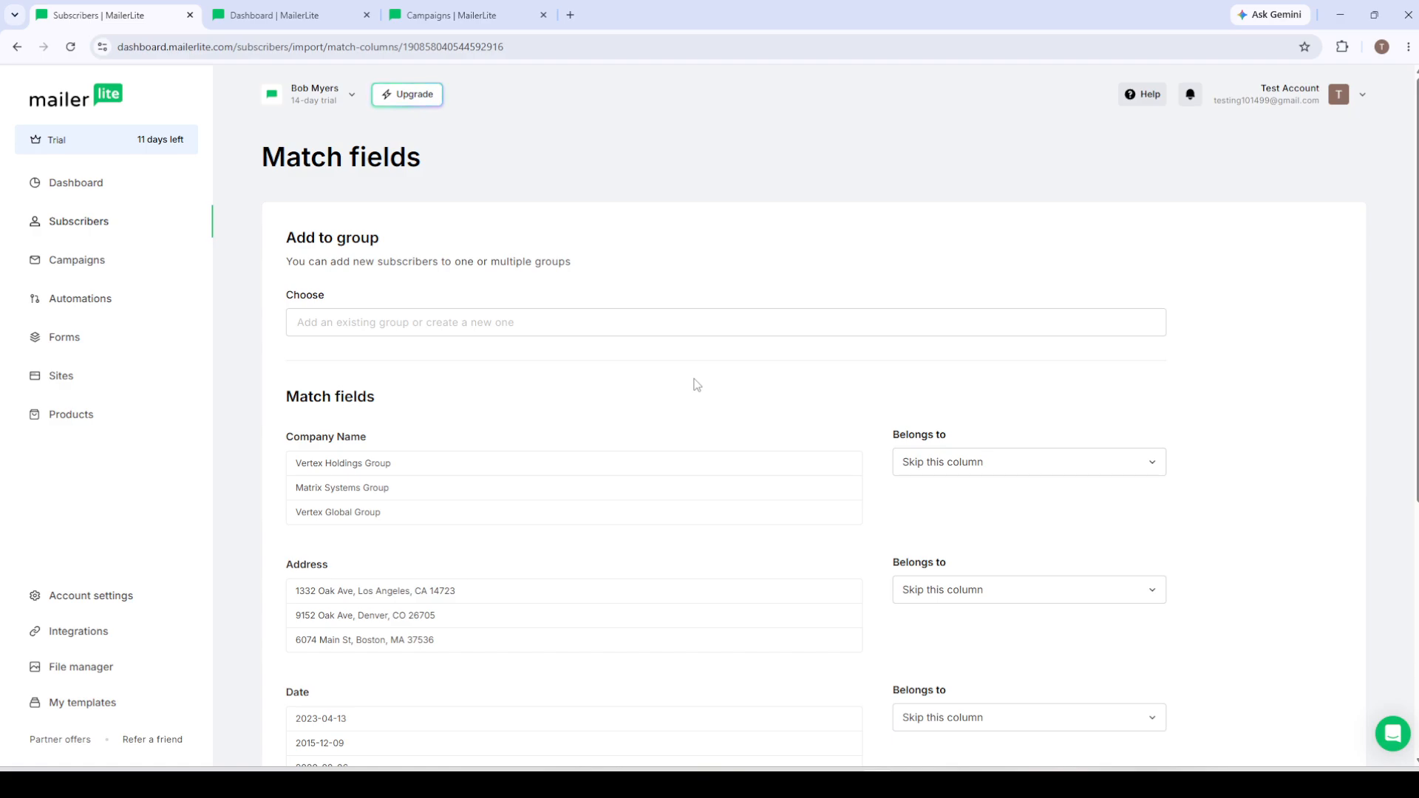
# Step: Review the imported columns and examine which subscriber fields are available for matching the Address column
pyautogui.scroll(-2, 532, 440)
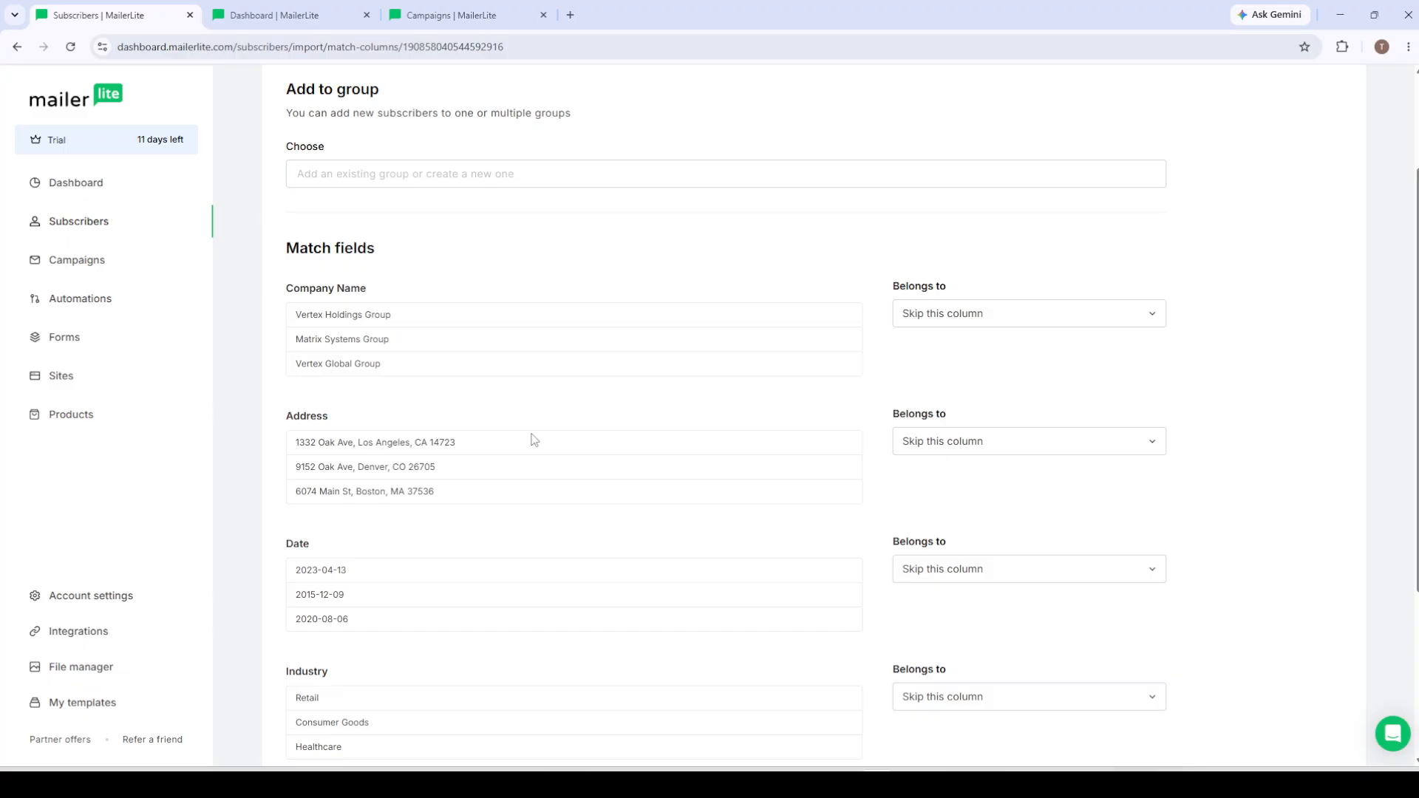
pyautogui.scroll(-1, 534, 441)
pyautogui.click(955, 376)
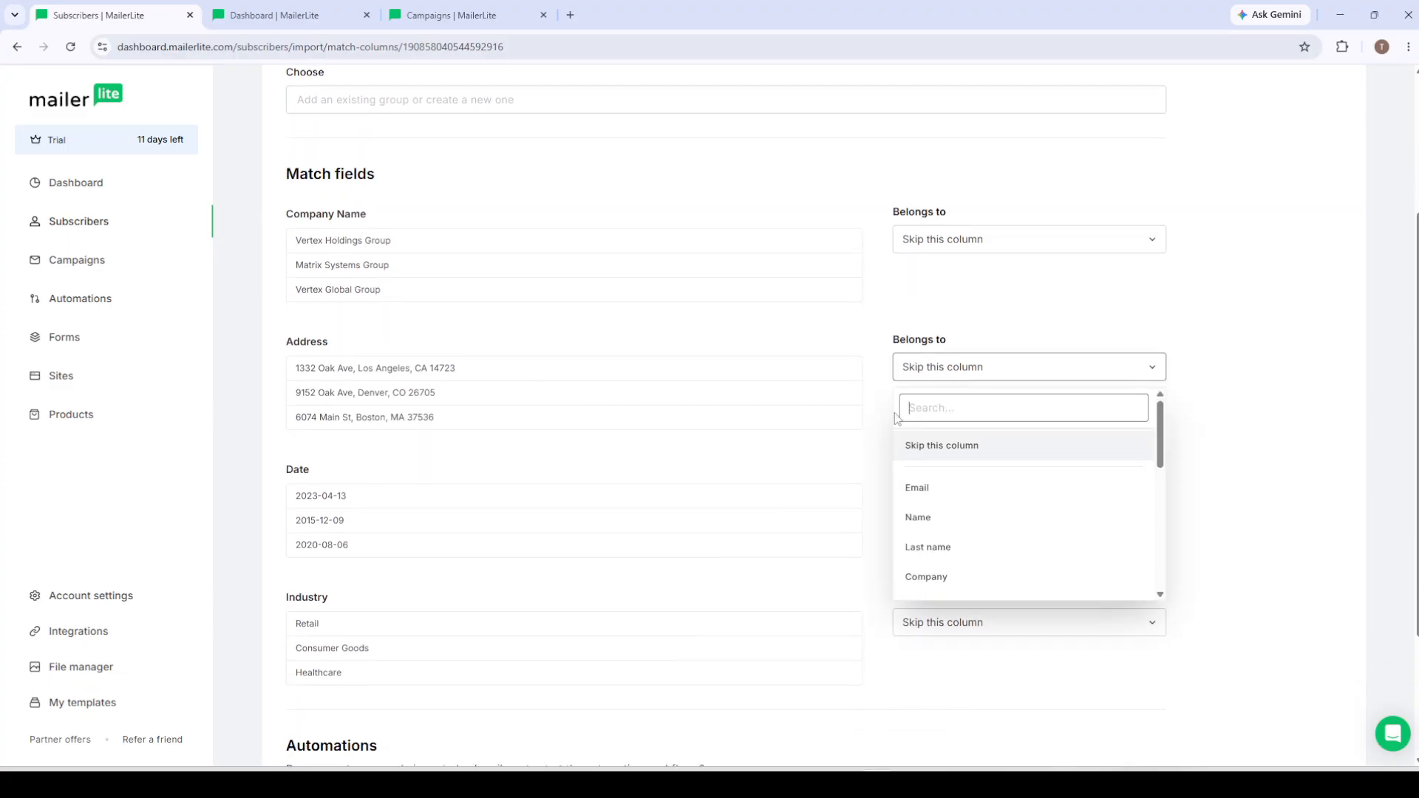
pyautogui.click(794, 500)
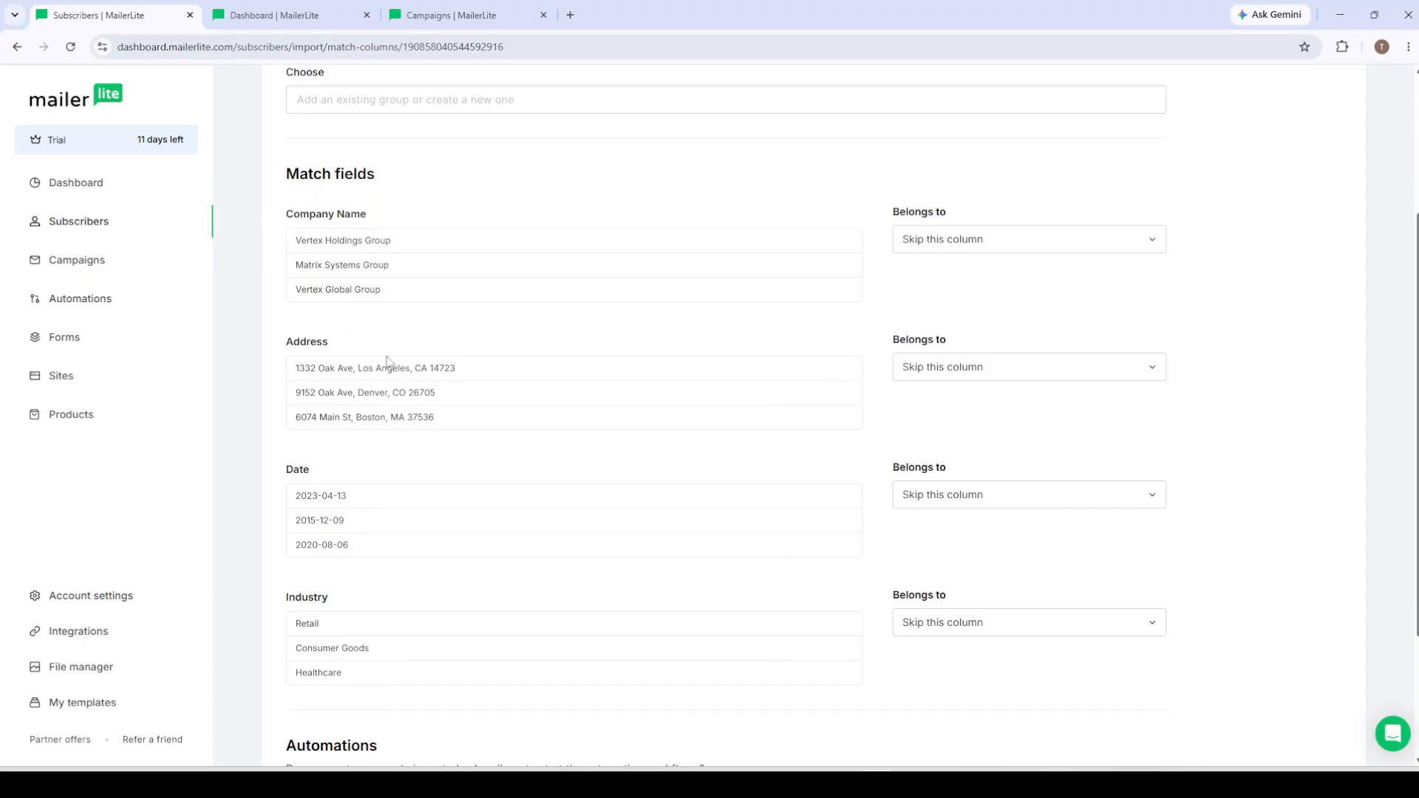
pyautogui.click(927, 368)
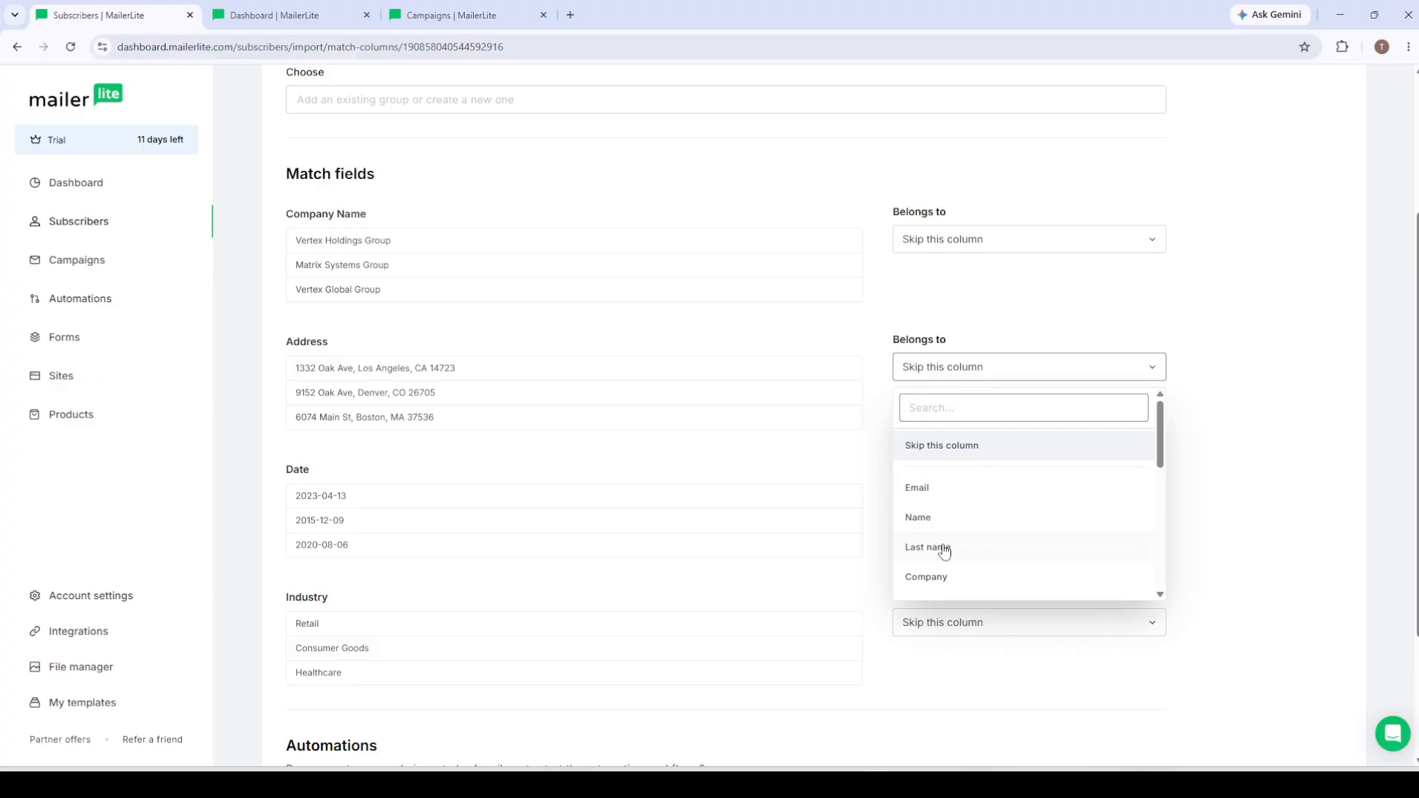
pyautogui.scroll(-3, 946, 547)
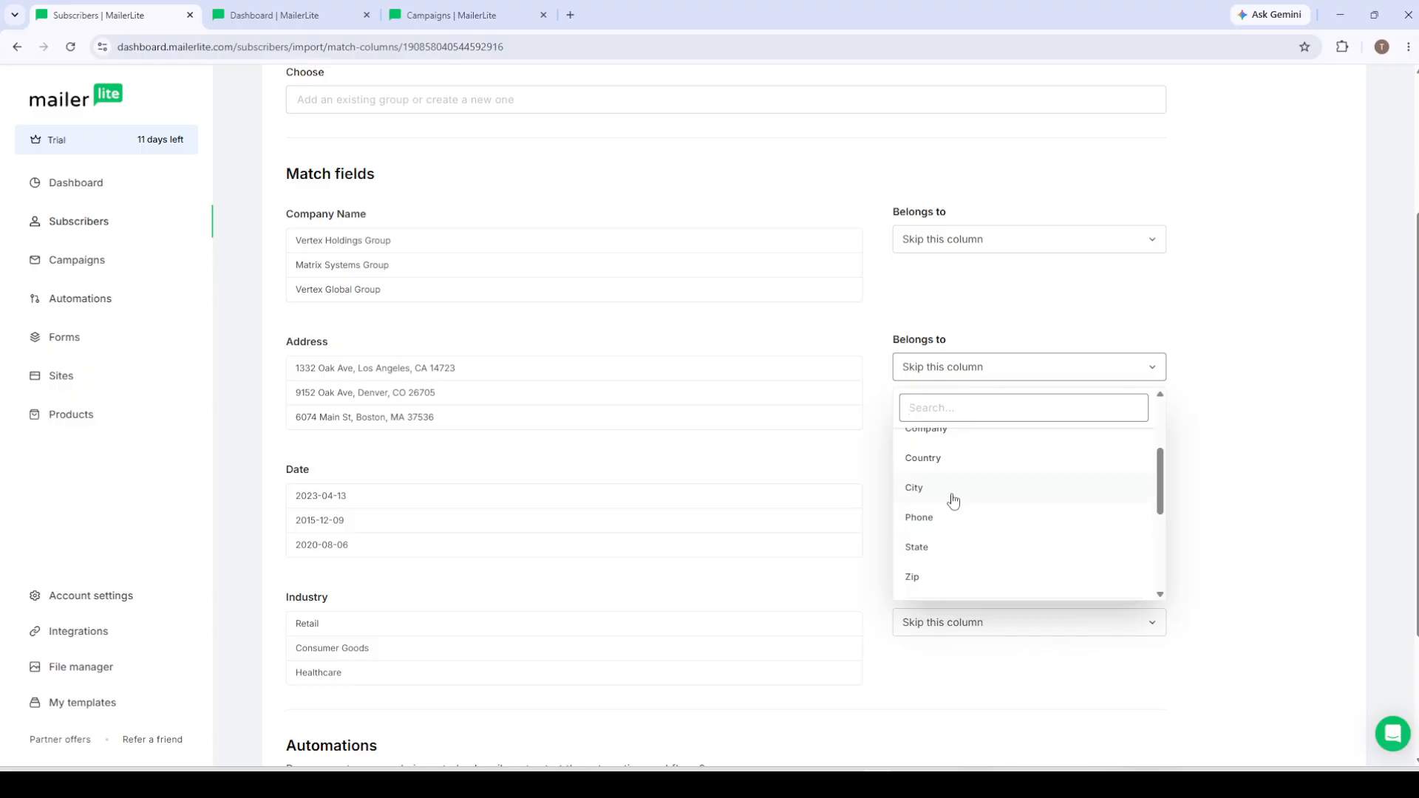
pyautogui.scroll(-2, 953, 500)
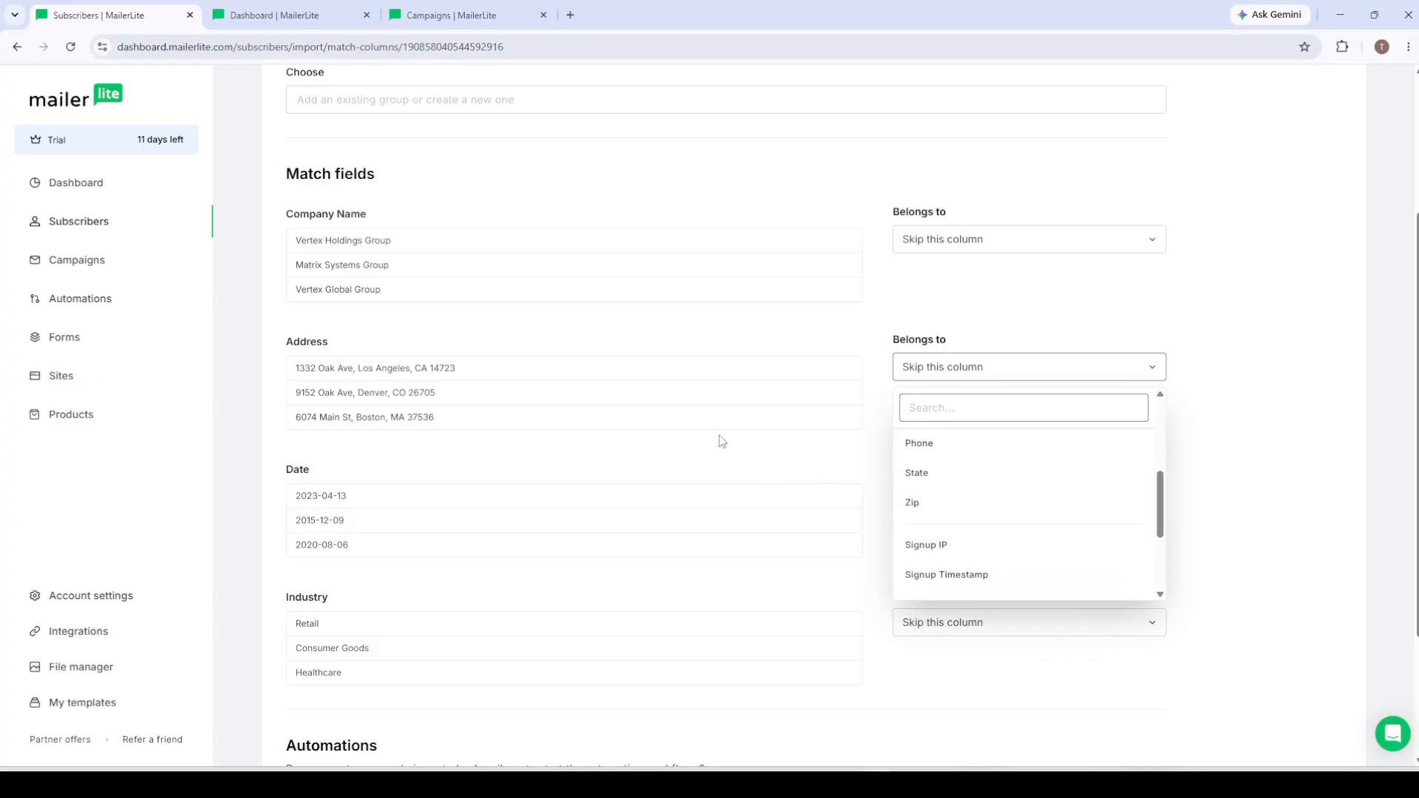
pyautogui.click(667, 386)
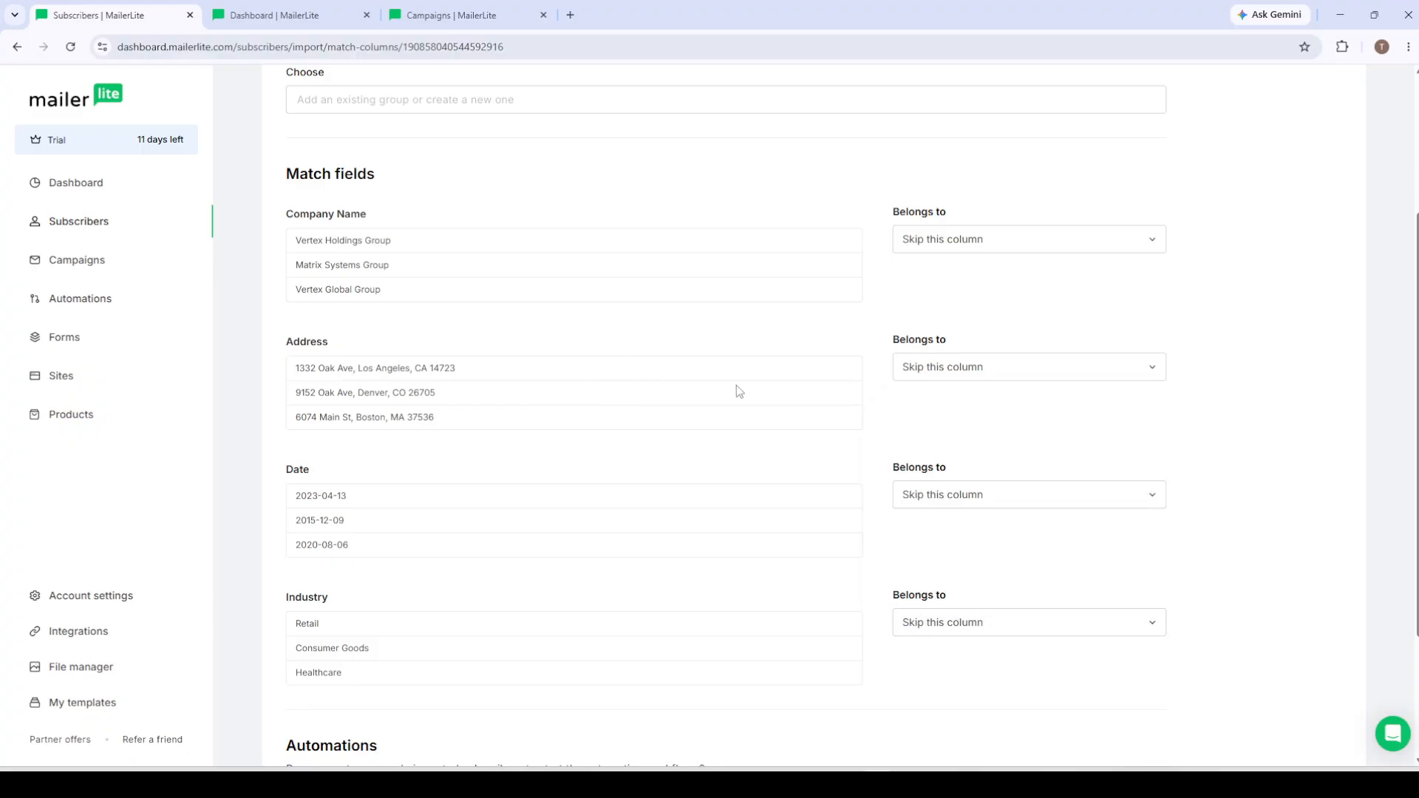
# Step: Match the imported Company Name column to the Company subscriber field
pyautogui.click(991, 239)
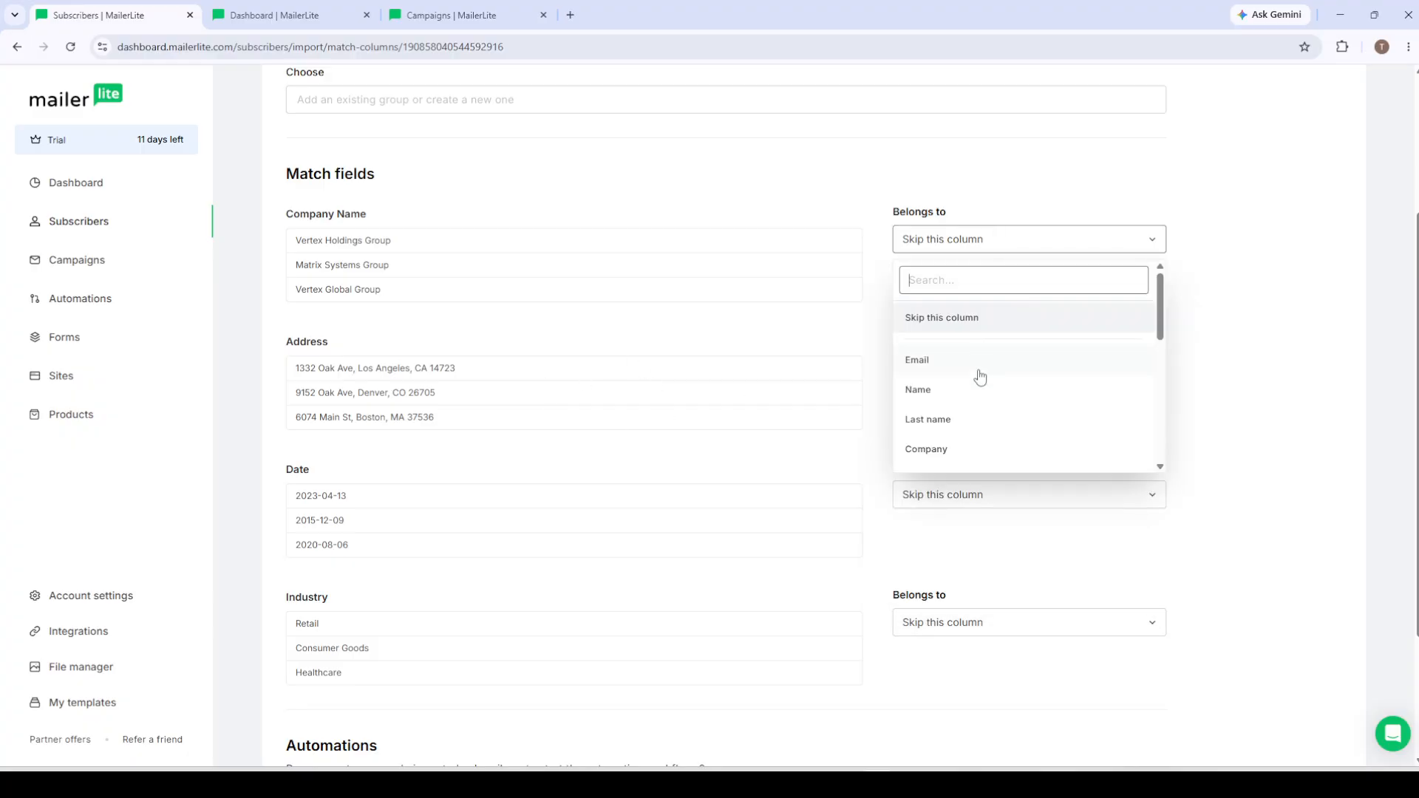
pyautogui.click(939, 452)
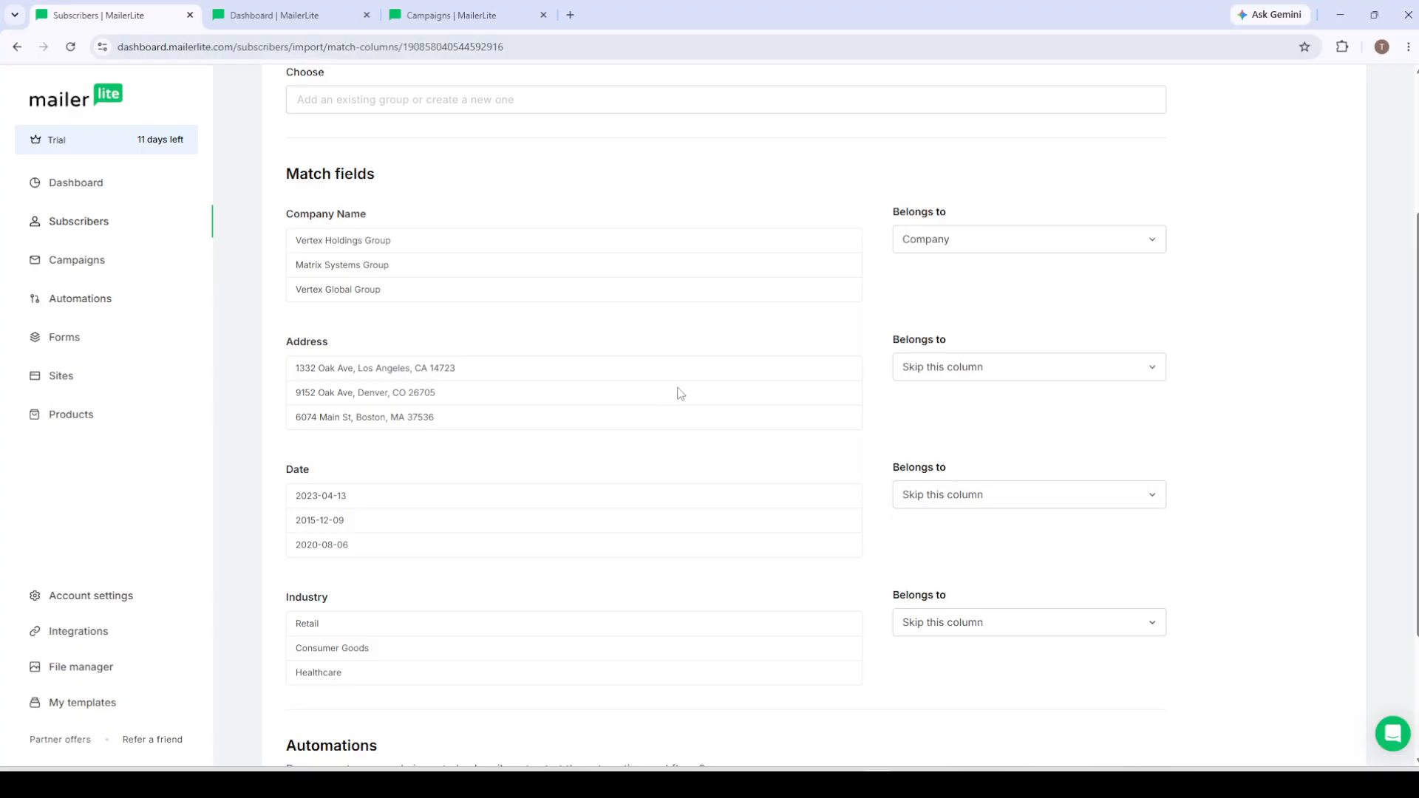
# Step: Examine the field options for the Date and Industry columns and review the import's automation setting
pyautogui.scroll(-1, 679, 392)
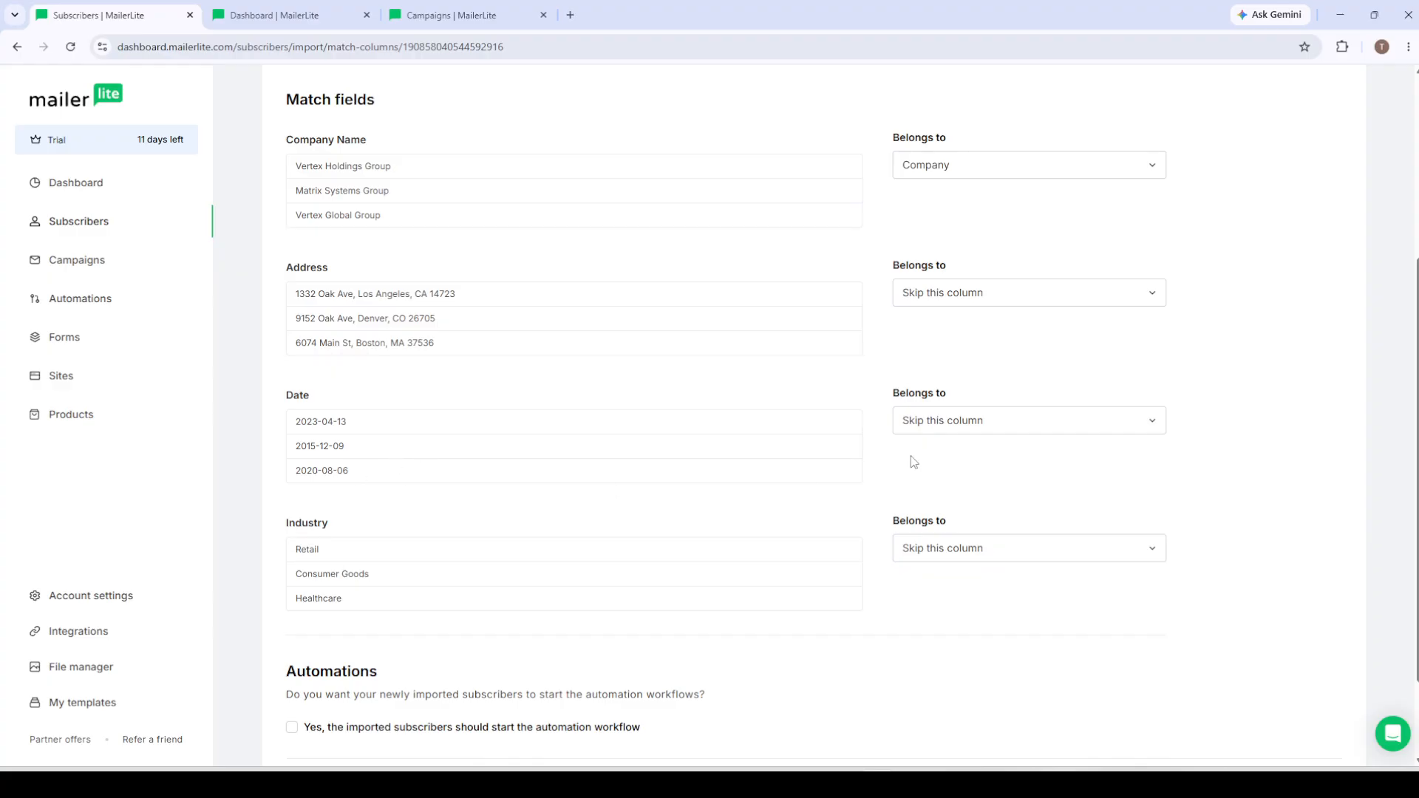
pyautogui.click(920, 434)
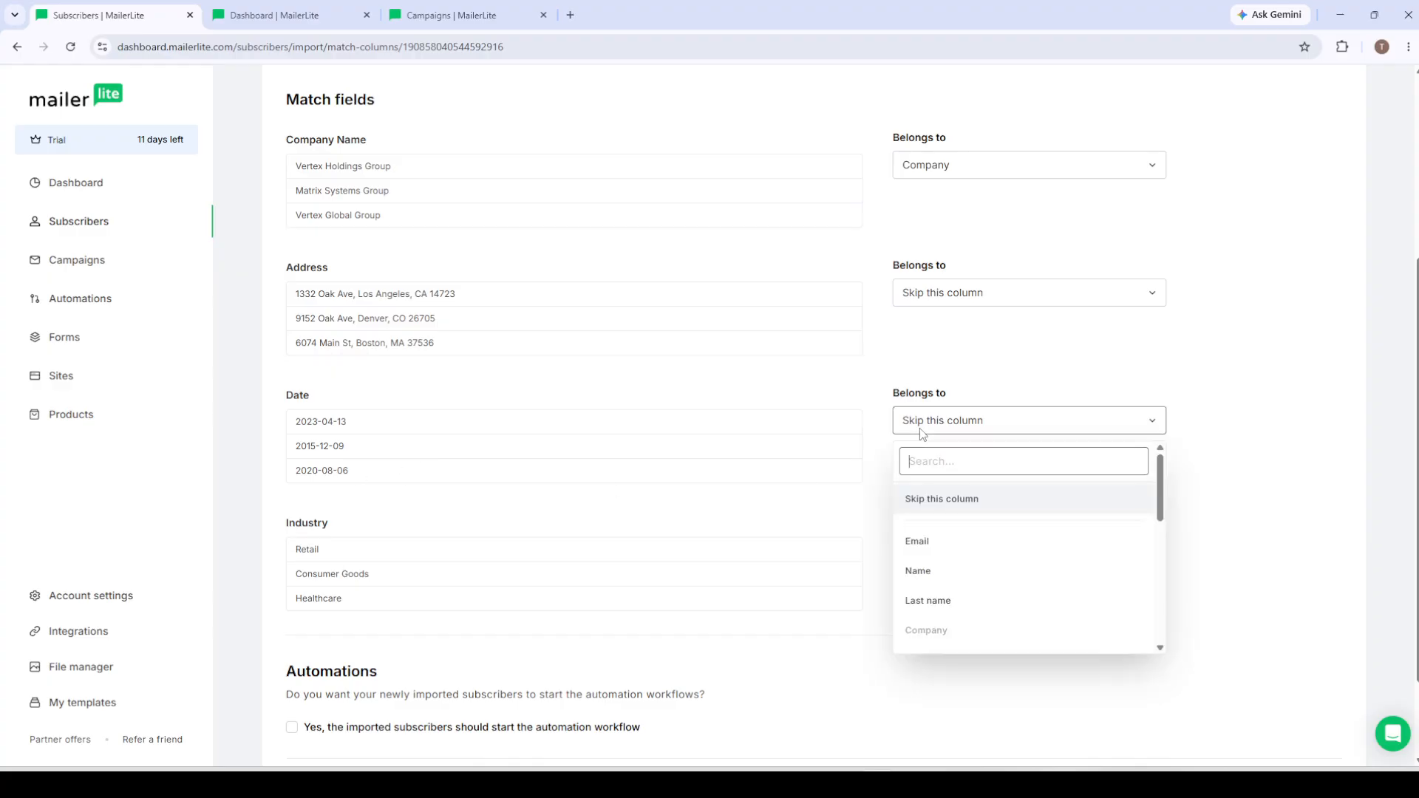
pyautogui.click(921, 434)
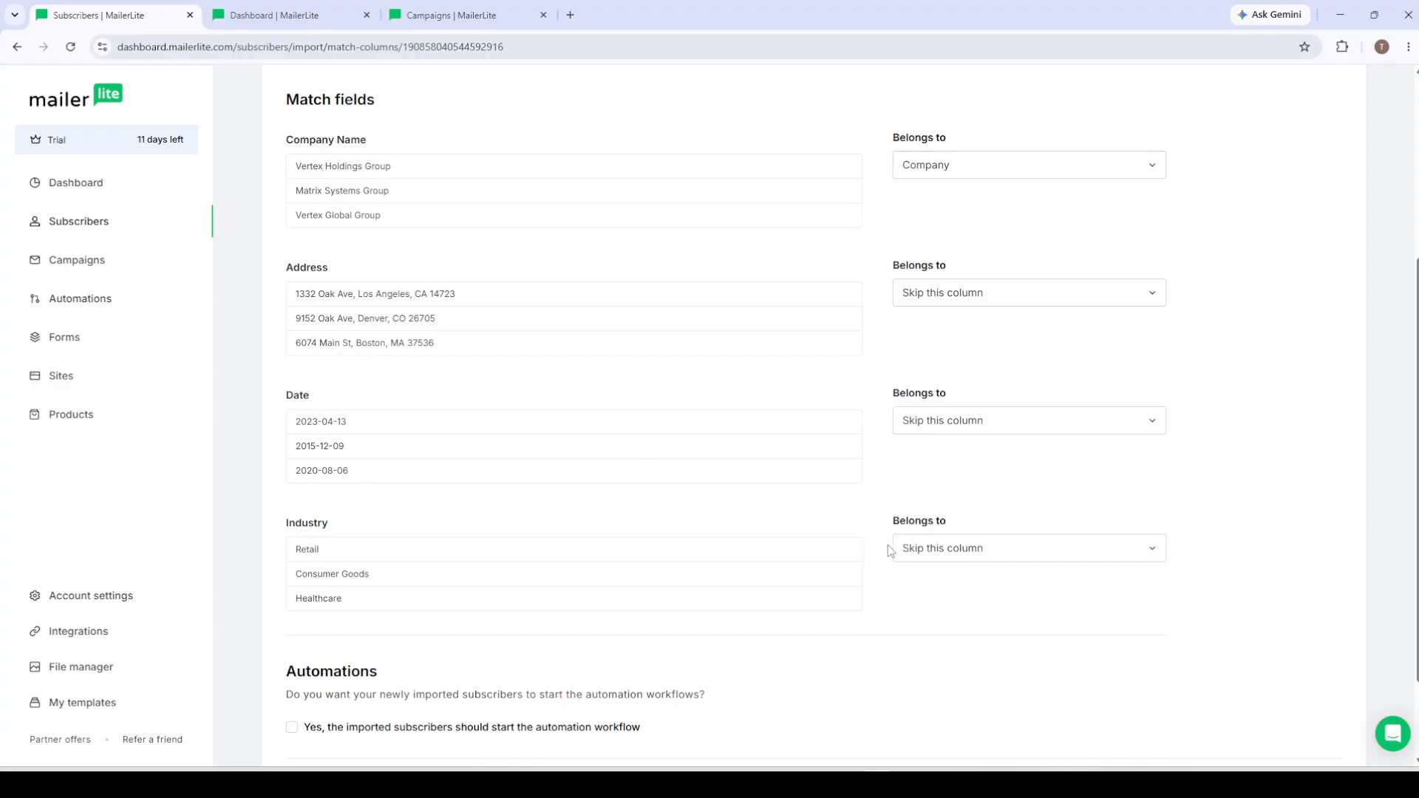
pyautogui.click(957, 562)
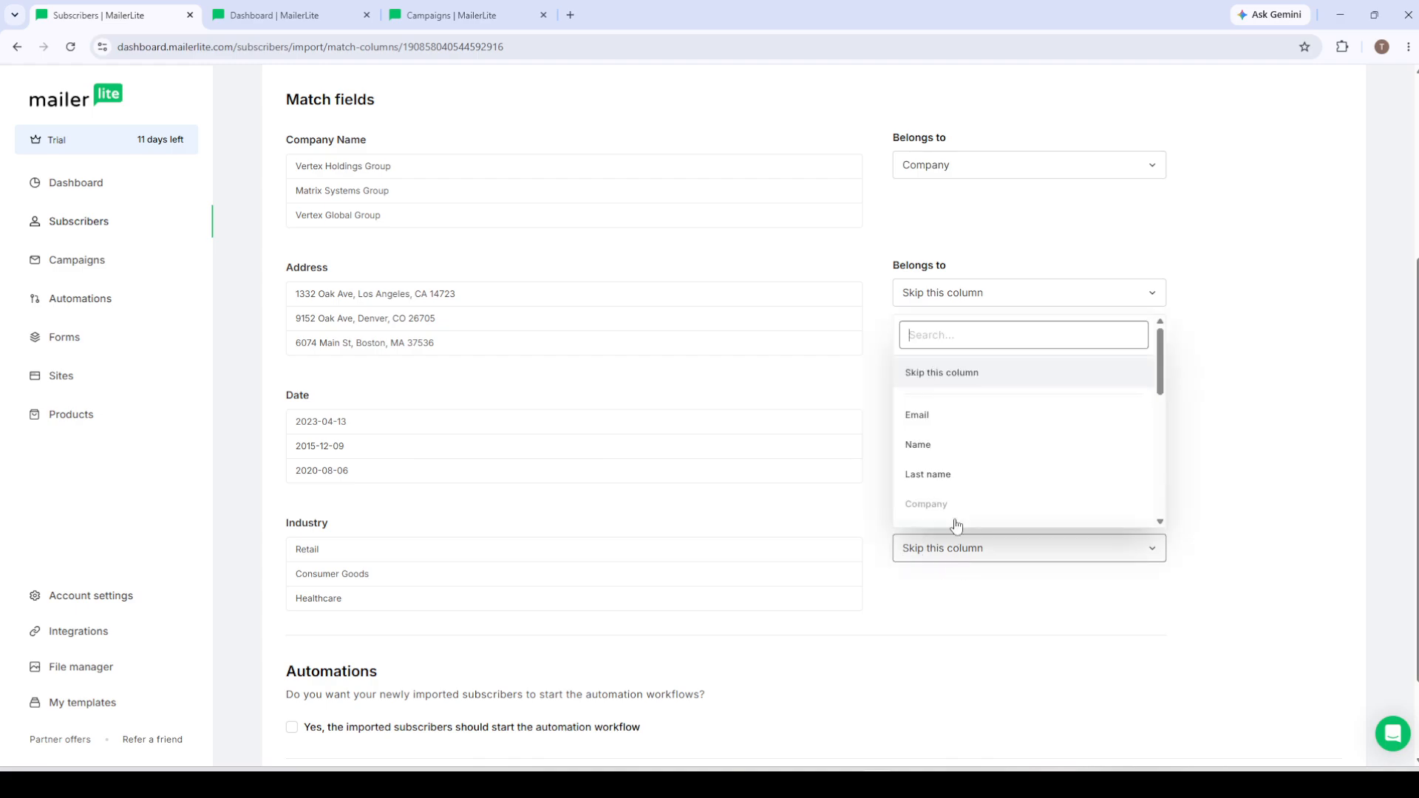
pyautogui.scroll(-6, 958, 452)
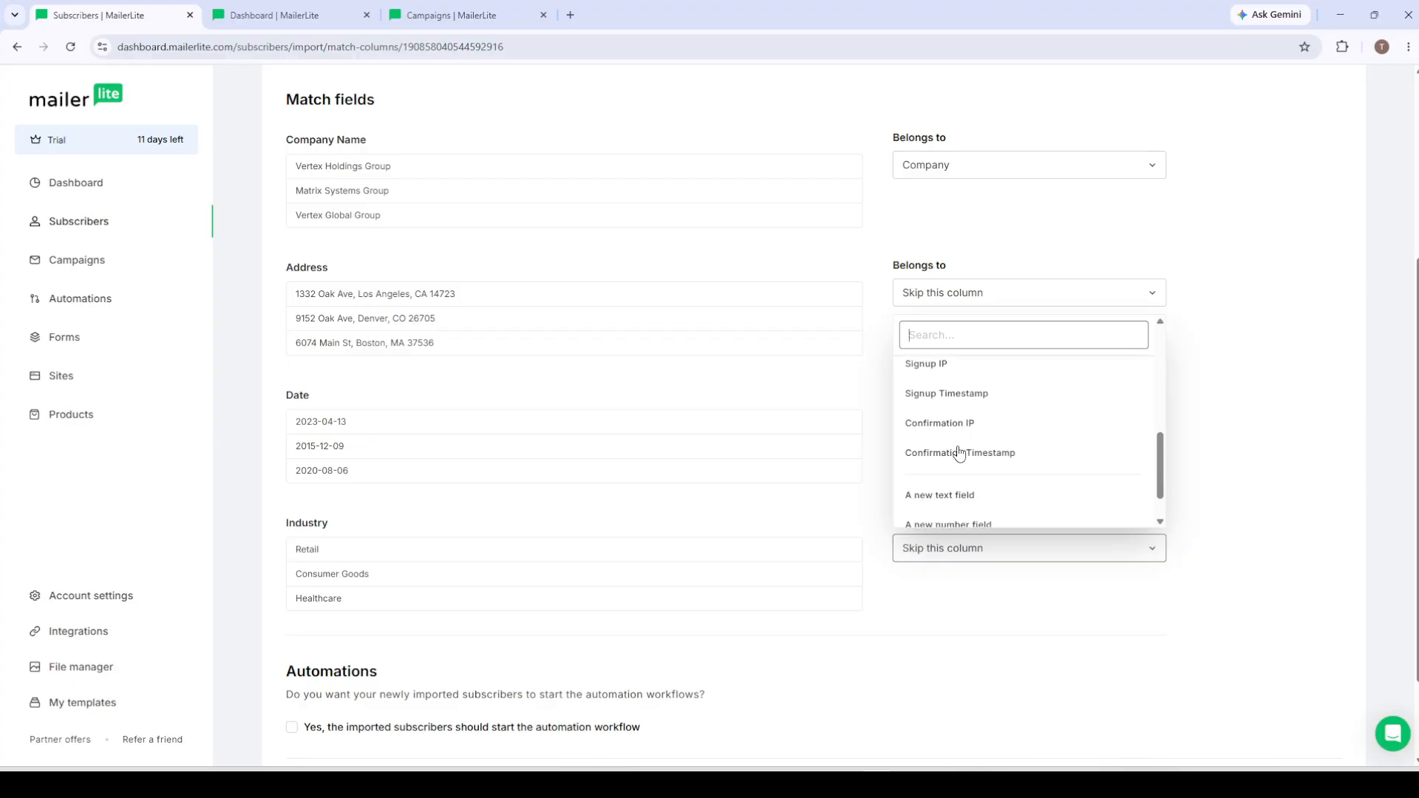
pyautogui.scroll(-1, 959, 452)
pyautogui.scroll(10, 959, 453)
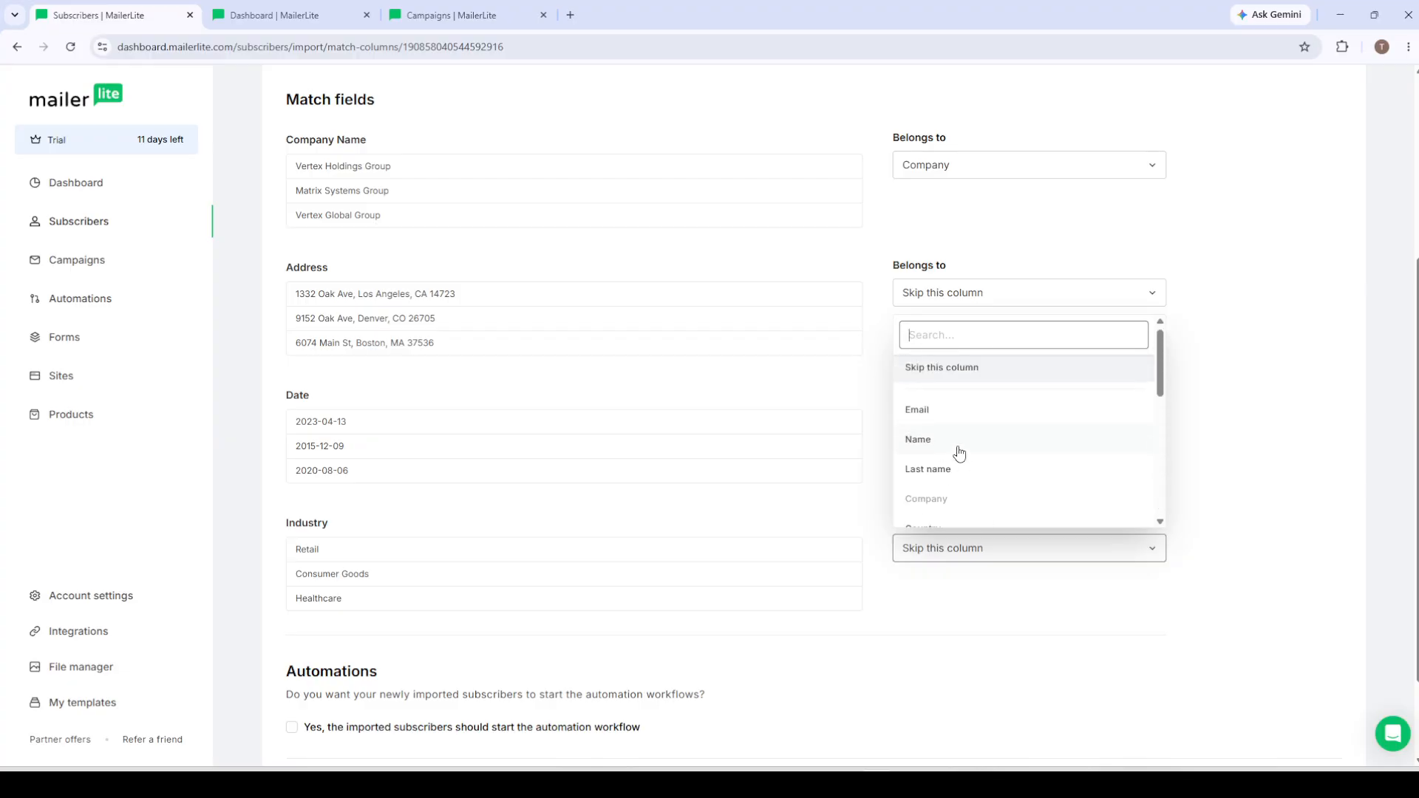
pyautogui.click(692, 559)
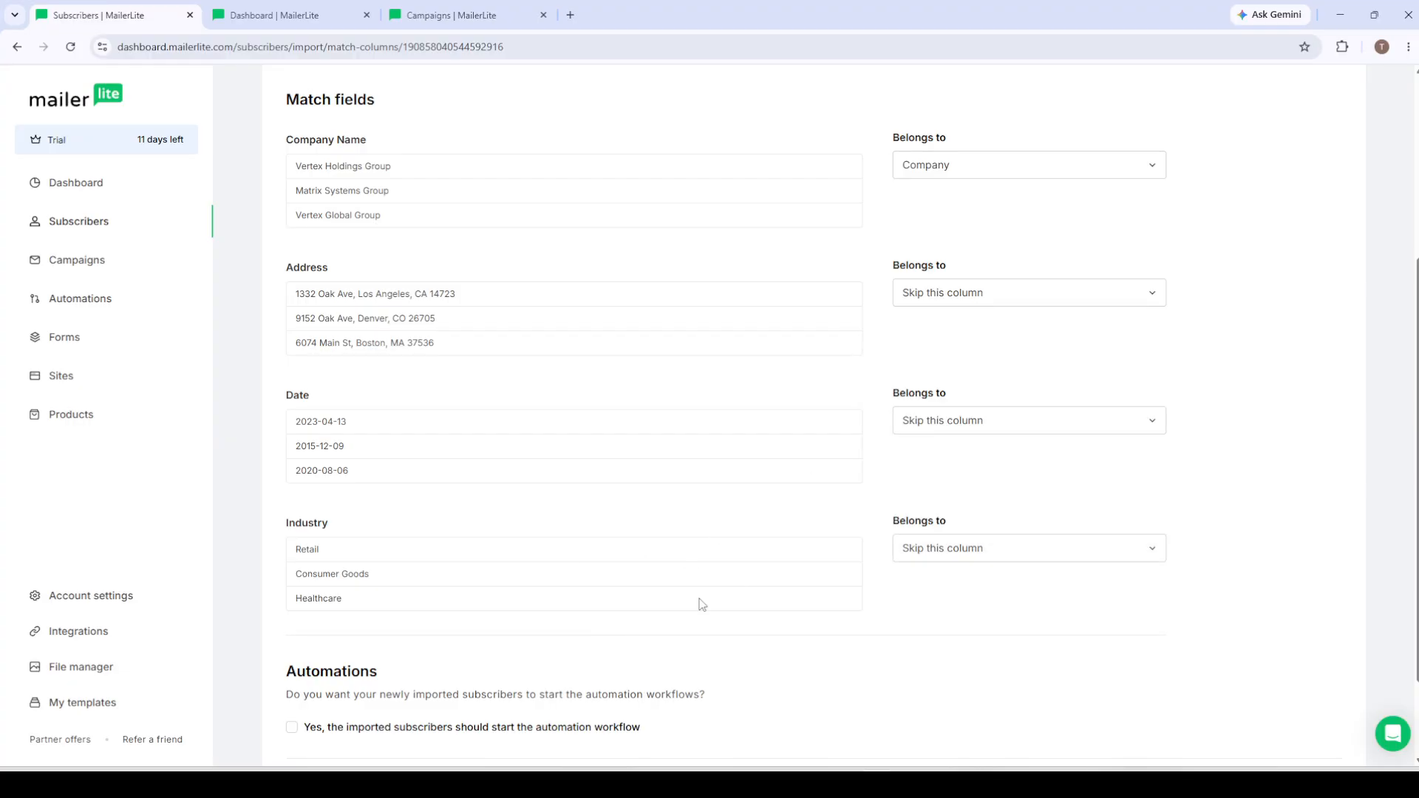
pyautogui.scroll(-2, 647, 503)
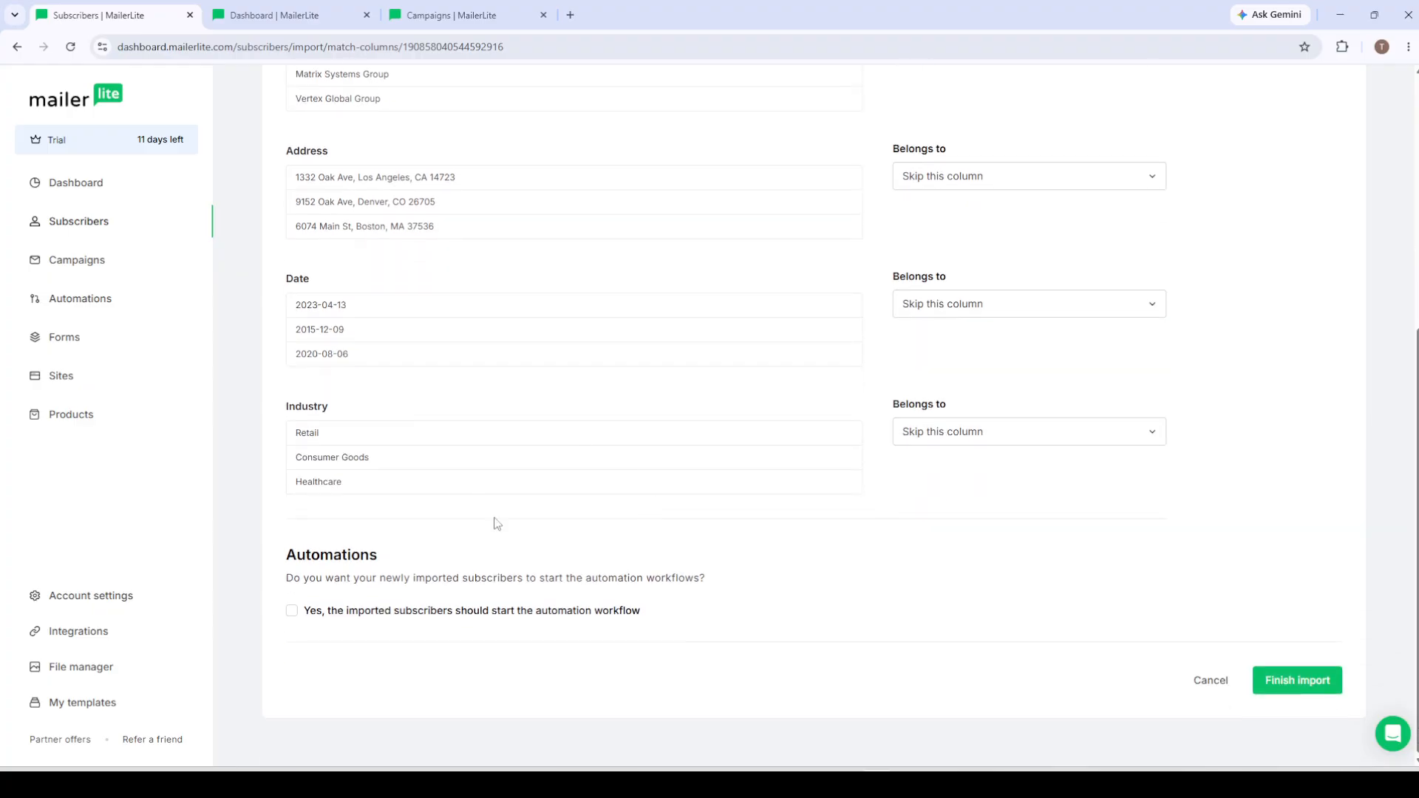
# Step: Create a regular email campaign from scratch using the drag & drop editor
pyautogui.click(297, 15)
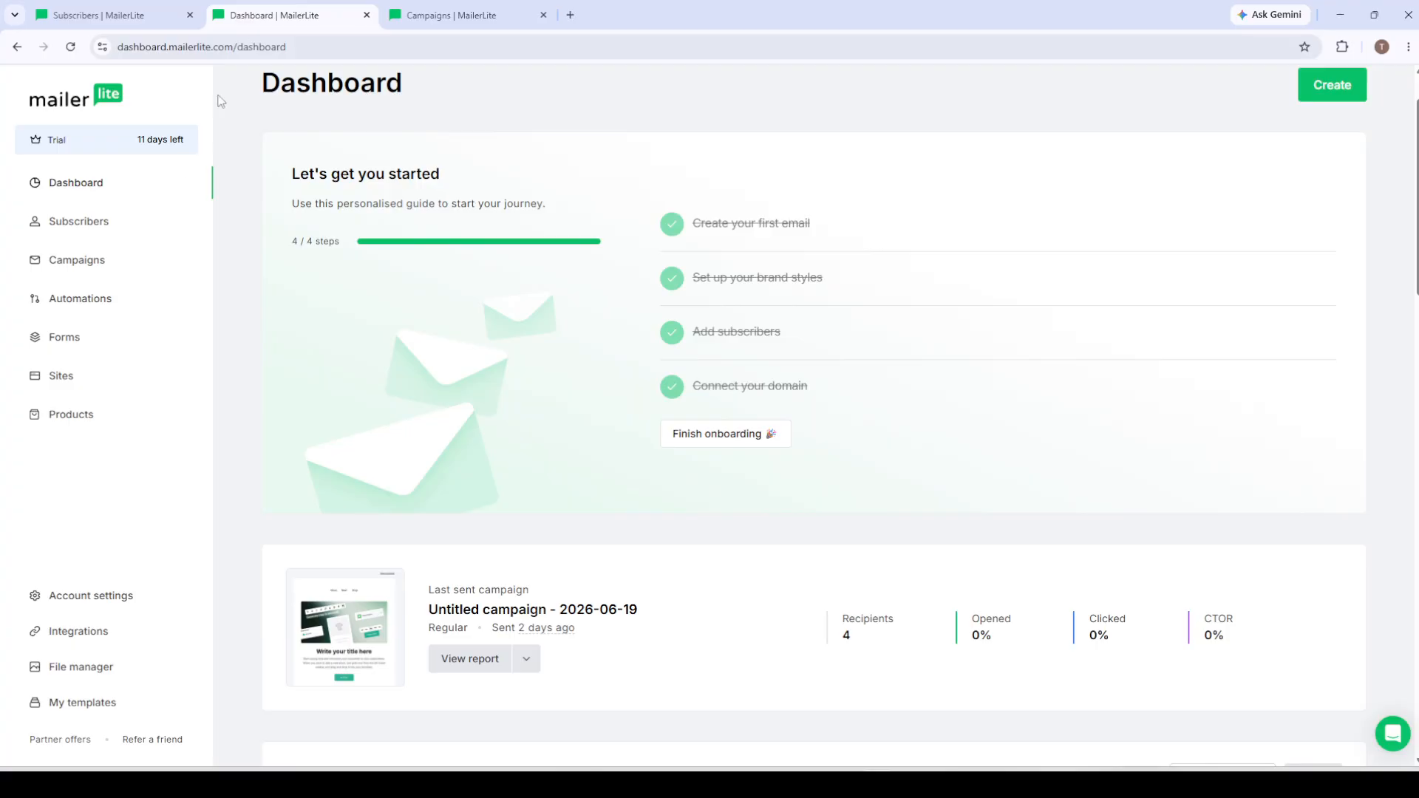
pyautogui.click(77, 272)
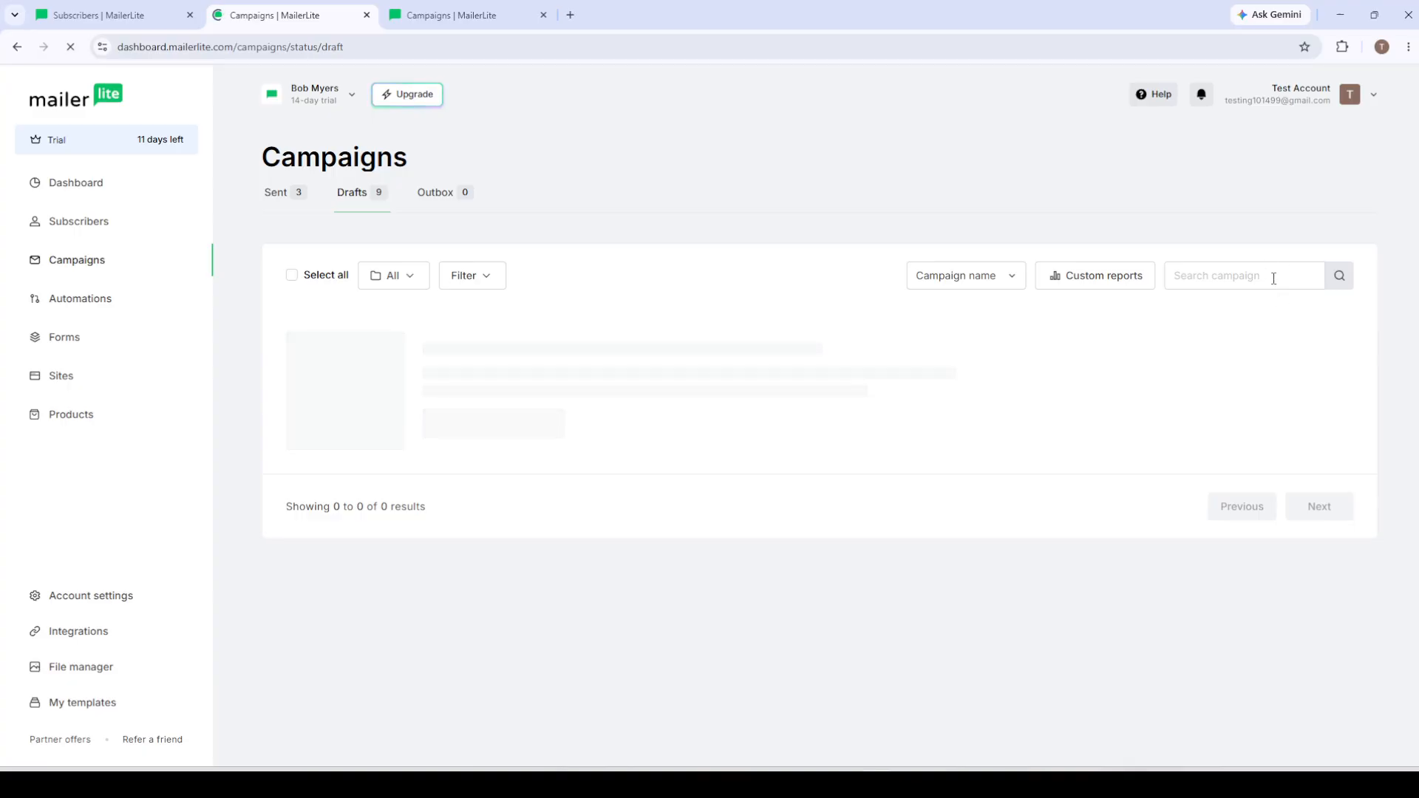
pyautogui.click(1295, 174)
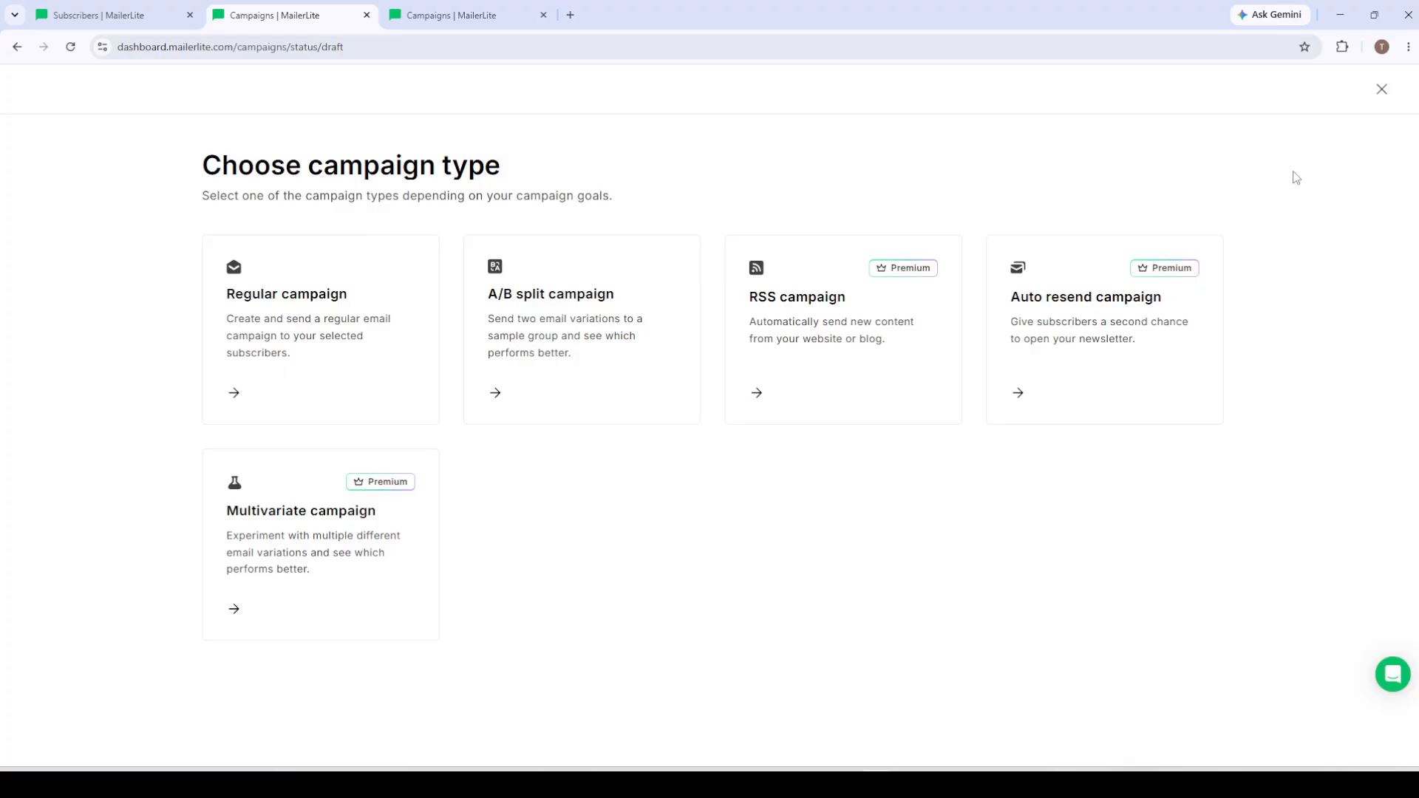
pyautogui.click(275, 293)
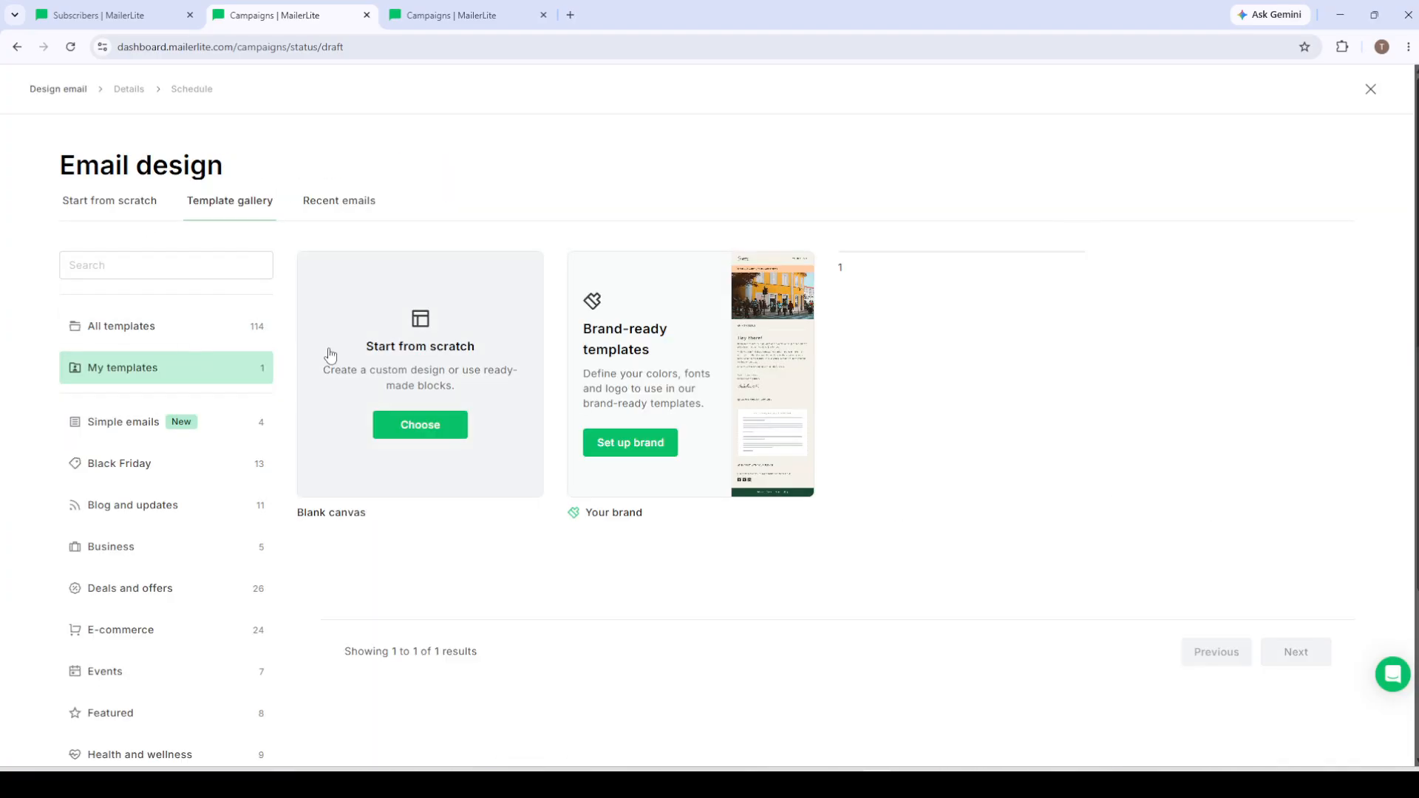
pyautogui.click(422, 435)
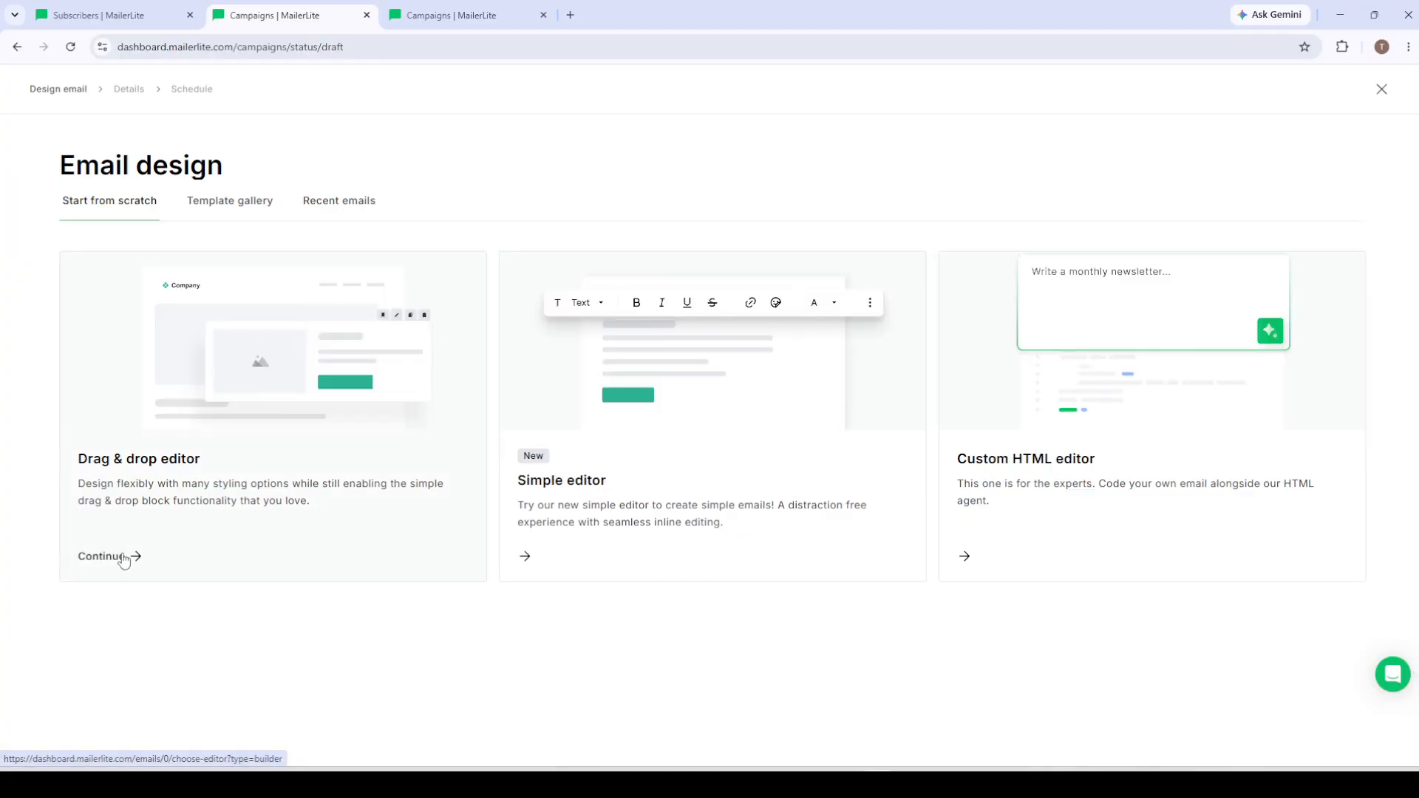
pyautogui.click(362, 405)
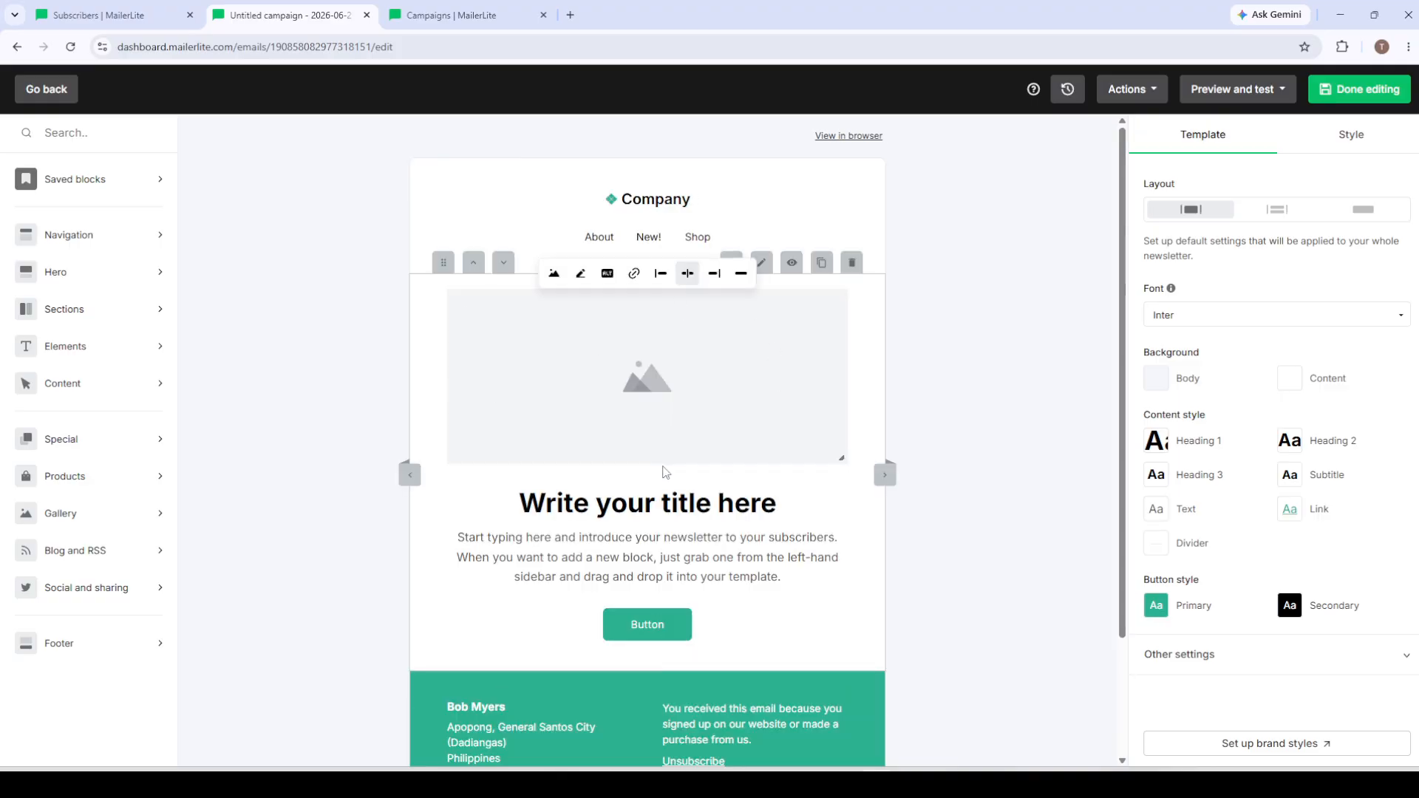
# Step: Review the email template's layout in the editor, from the header and image block down to the footer
pyautogui.scroll(-2, 663, 467)
pyautogui.scroll(2, 703, 444)
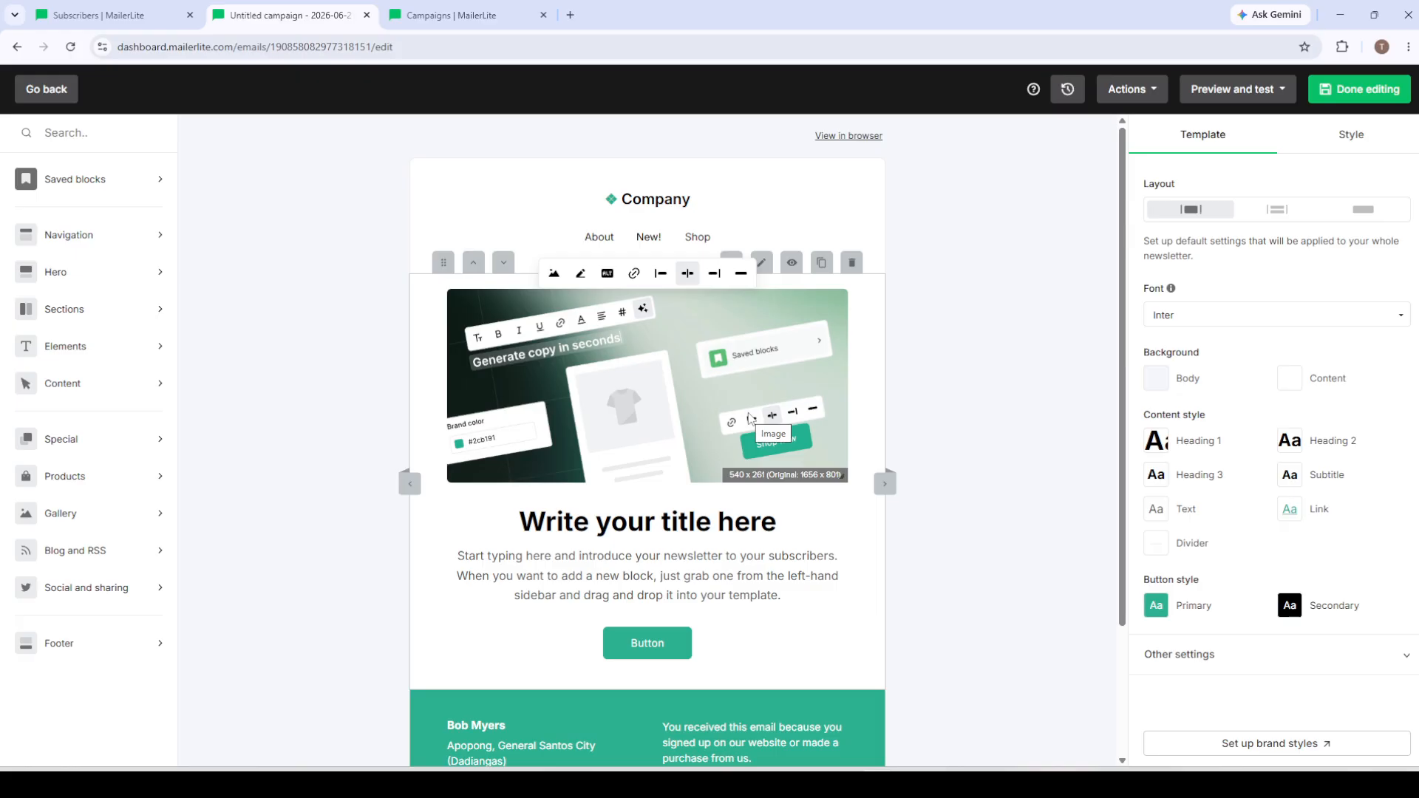
pyautogui.scroll(-1, 728, 411)
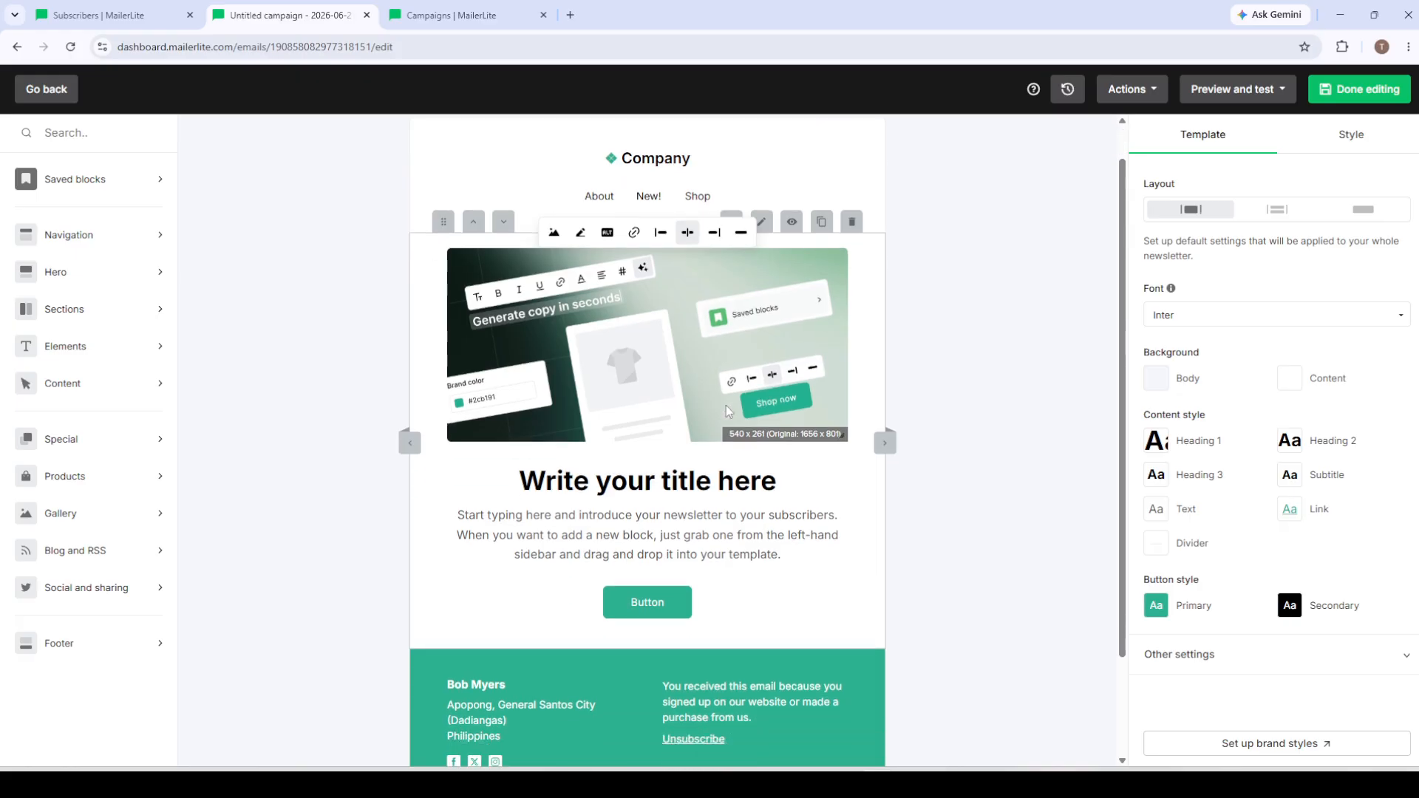
pyautogui.scroll(-3, 728, 411)
pyautogui.scroll(5, 581, 466)
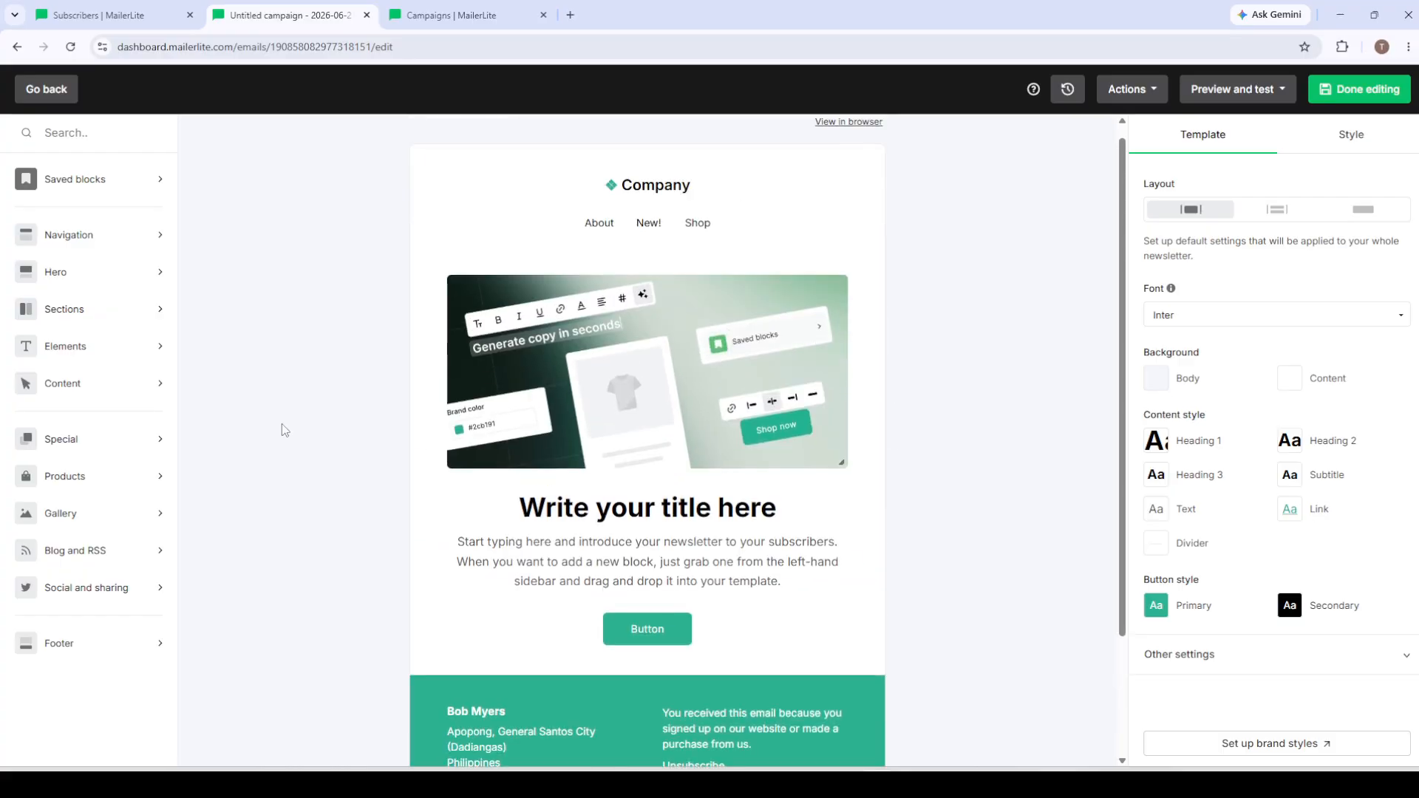
# Step: Examine the ready-made Content blocks, including the message, CTA, title and image layouts available for the email
pyautogui.click(55, 397)
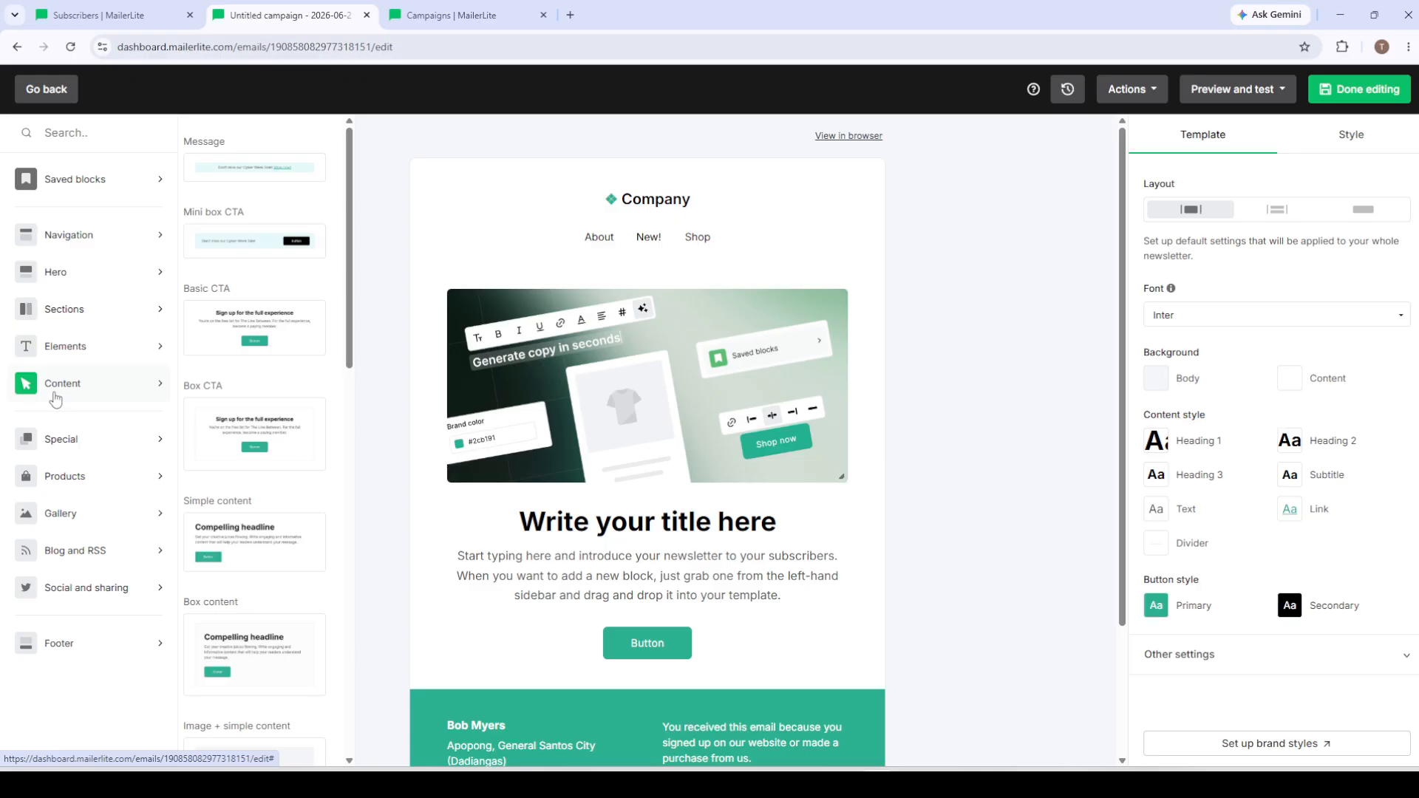
pyautogui.scroll(-5, 235, 399)
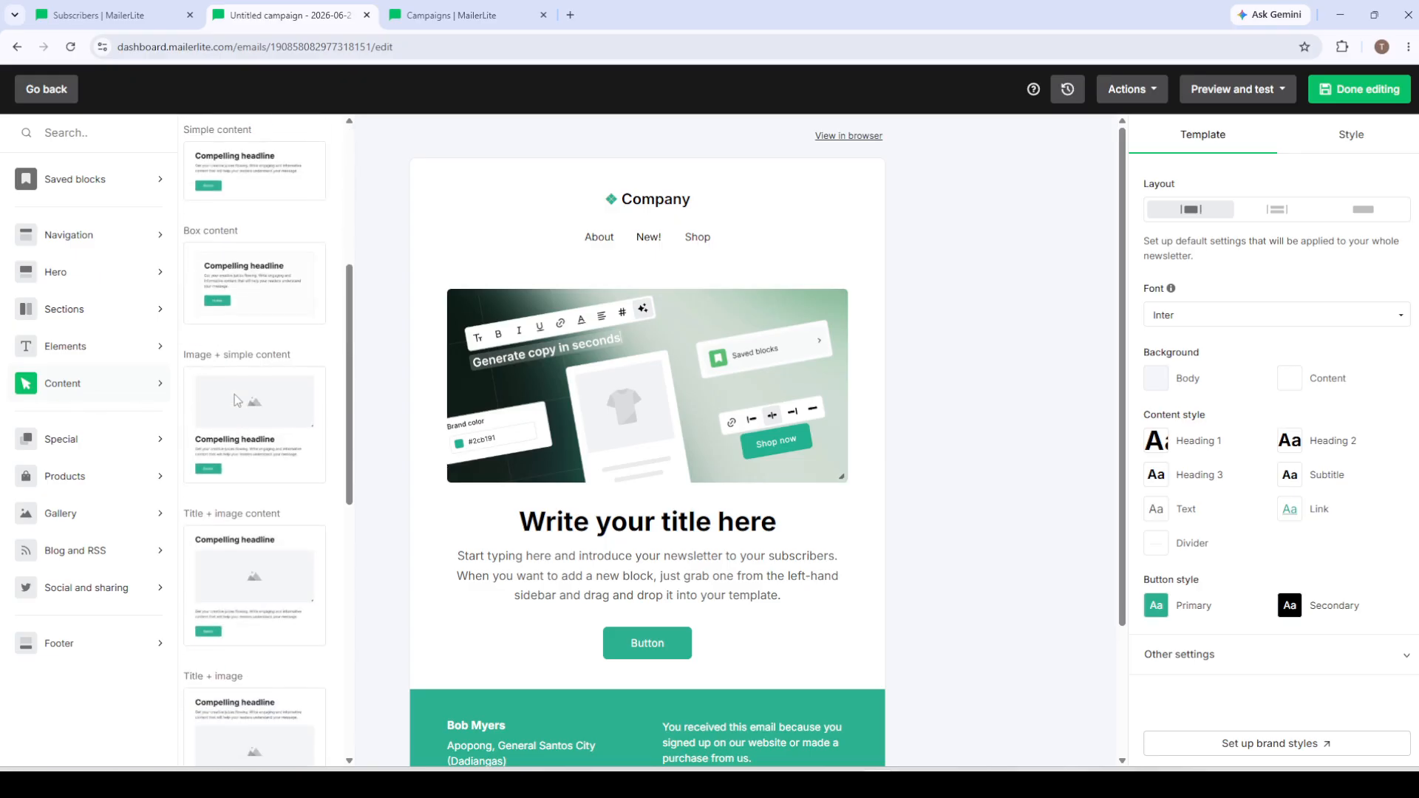
pyautogui.scroll(5, 237, 400)
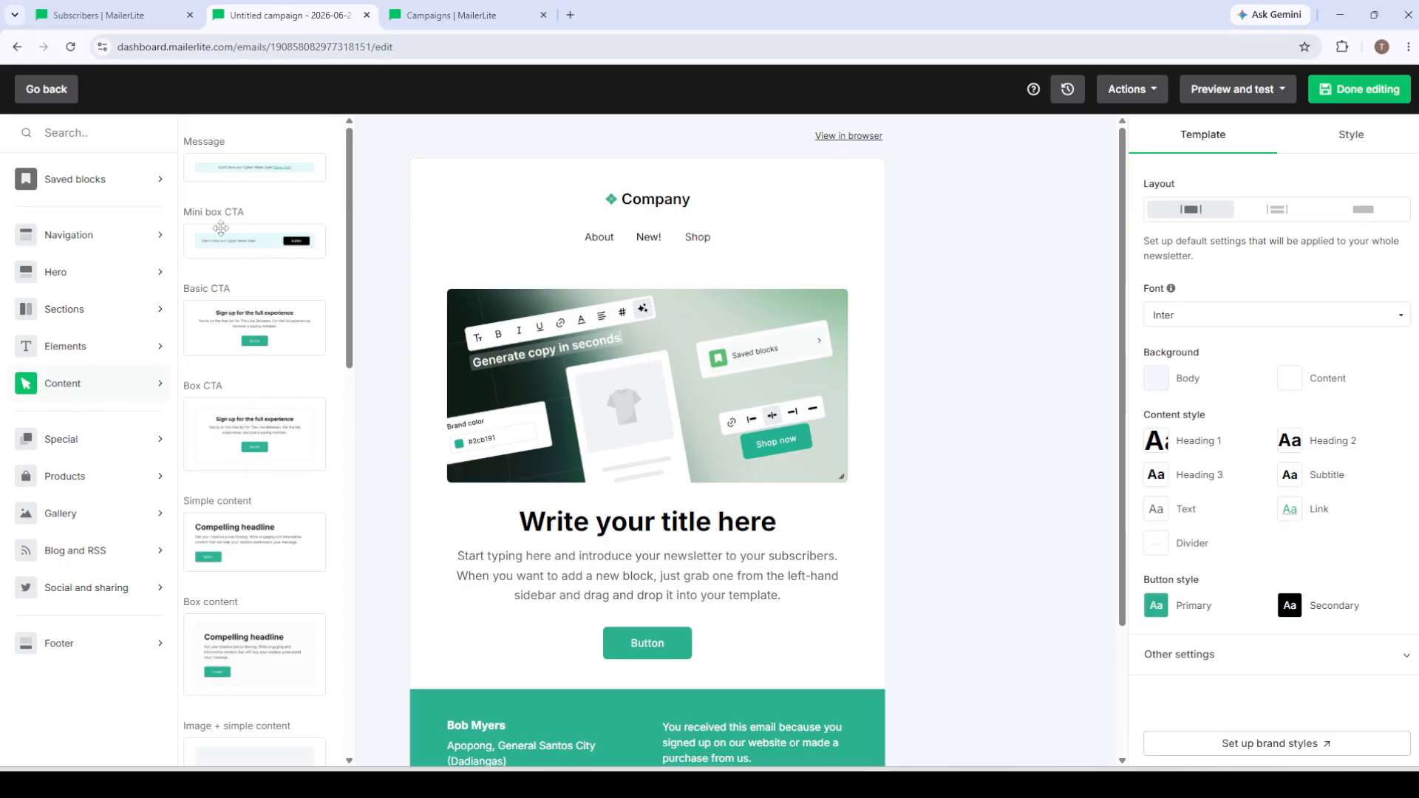
pyautogui.scroll(-10, 249, 398)
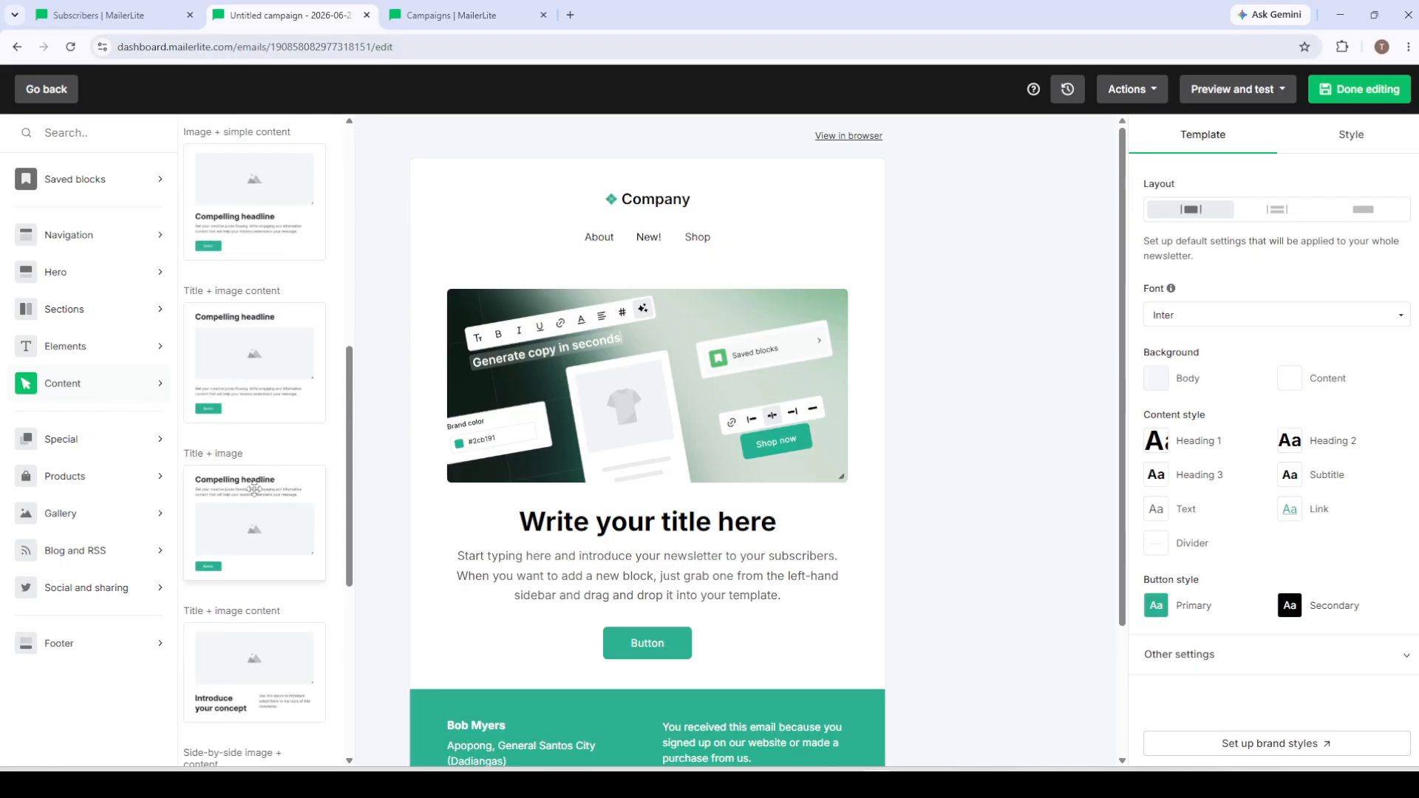
pyautogui.scroll(-5, 255, 510)
pyautogui.scroll(6, 255, 510)
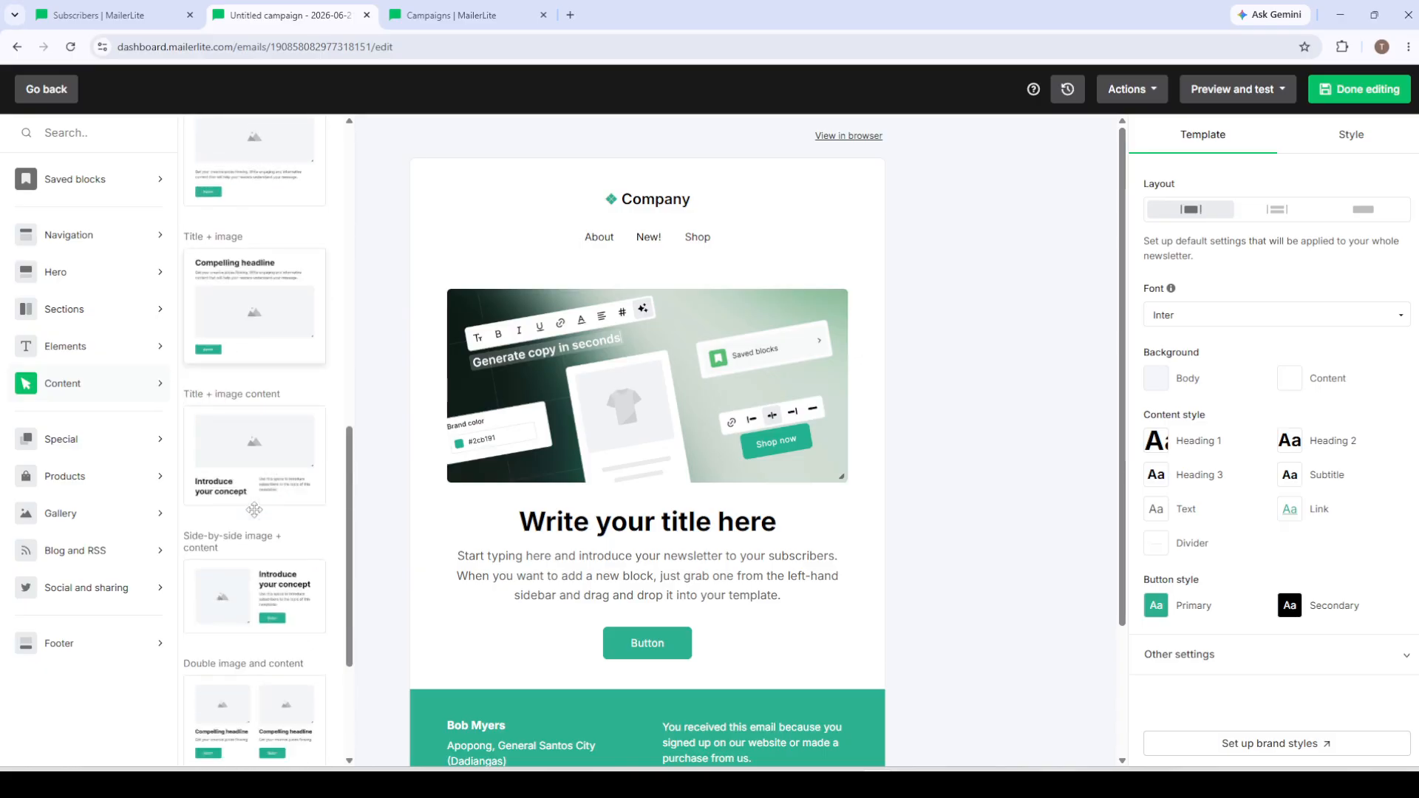
pyautogui.scroll(8, 254, 510)
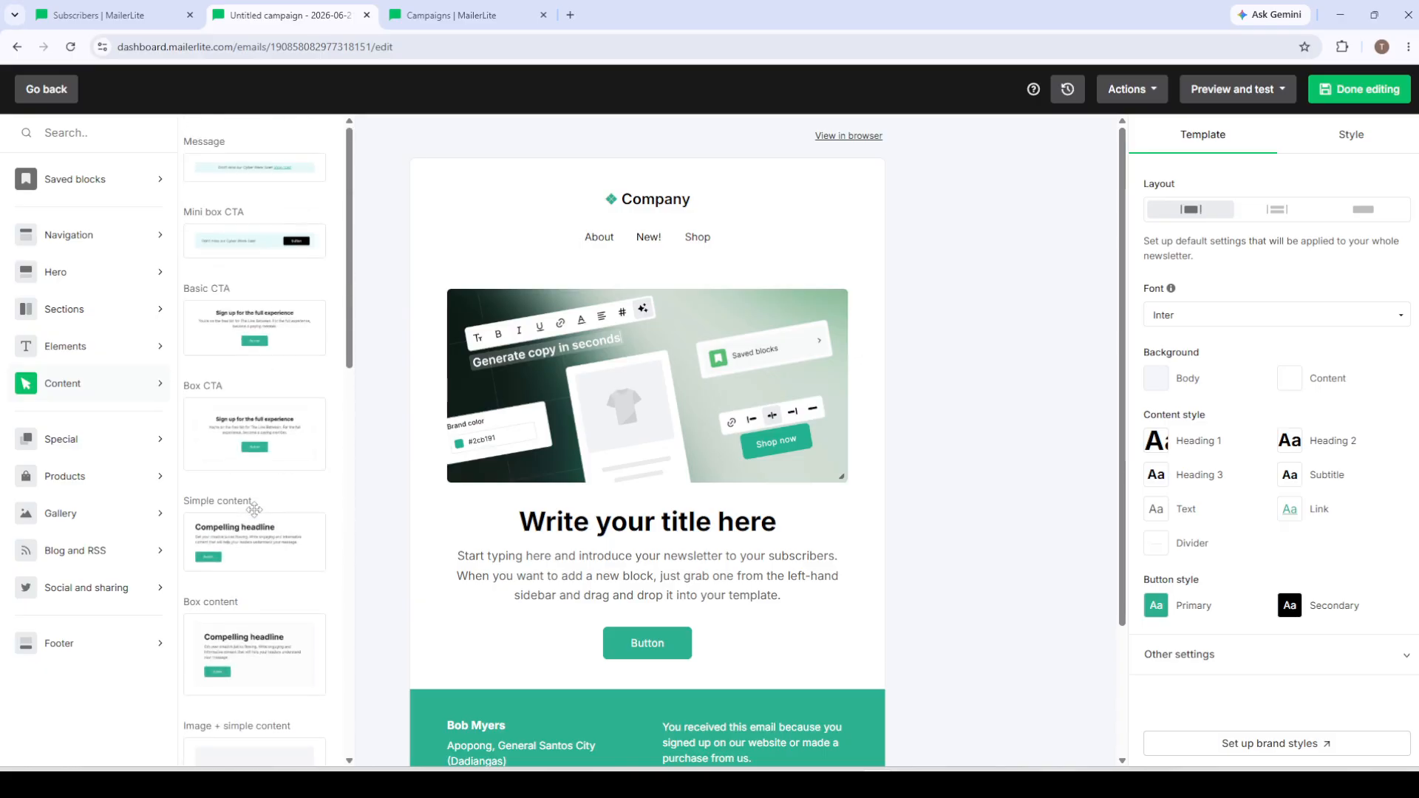
pyautogui.scroll(-8, 255, 355)
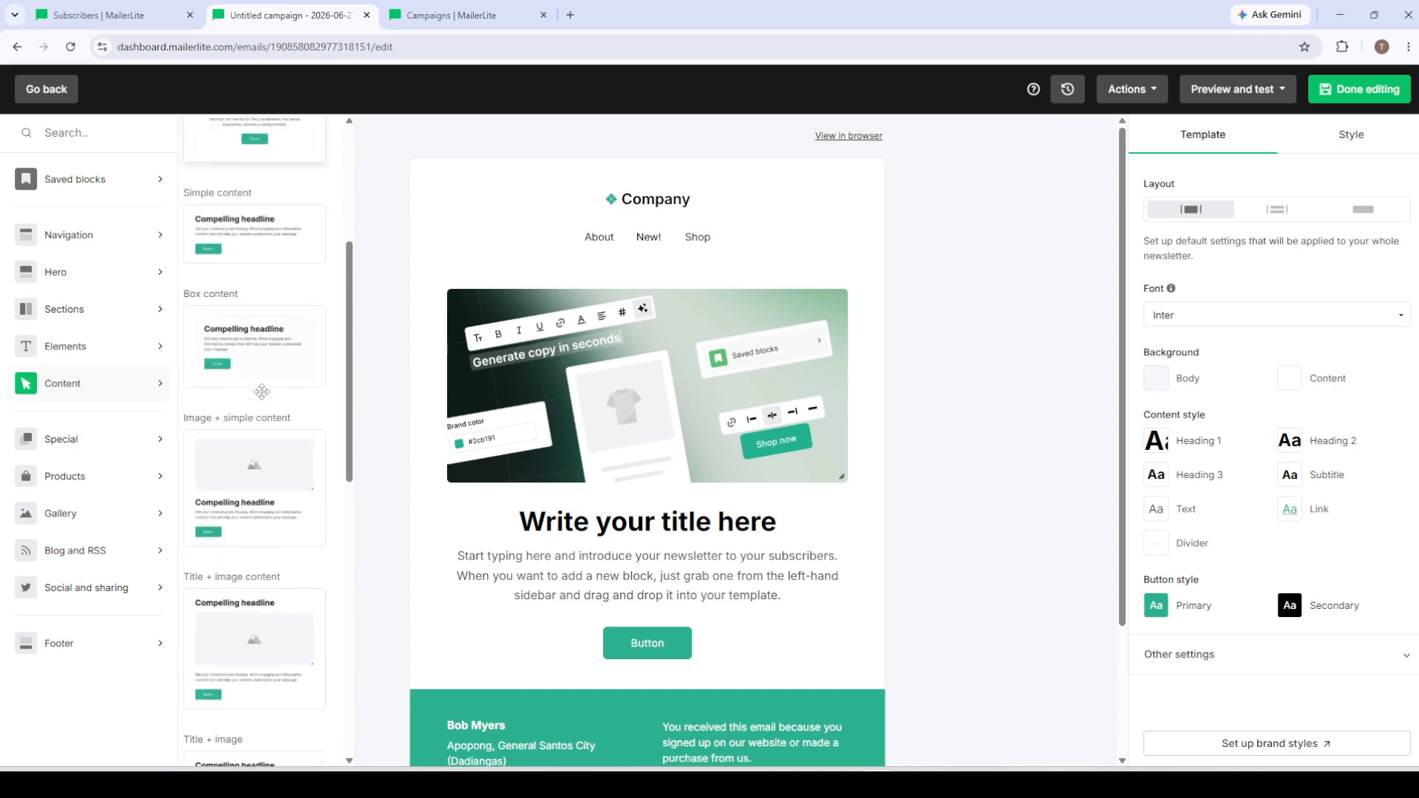
pyautogui.scroll(-4, 262, 391)
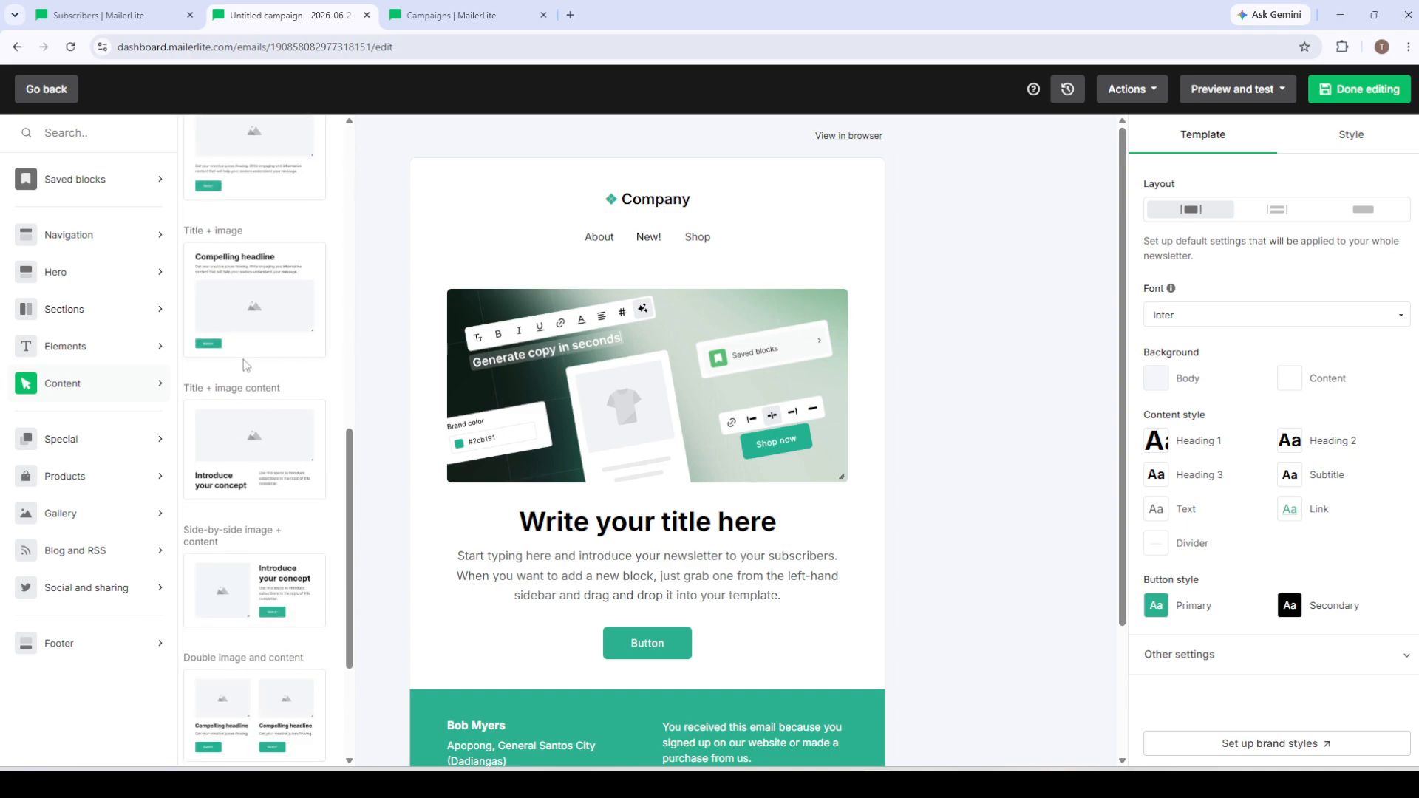
pyautogui.scroll(6, 246, 366)
pyautogui.scroll(5, 246, 365)
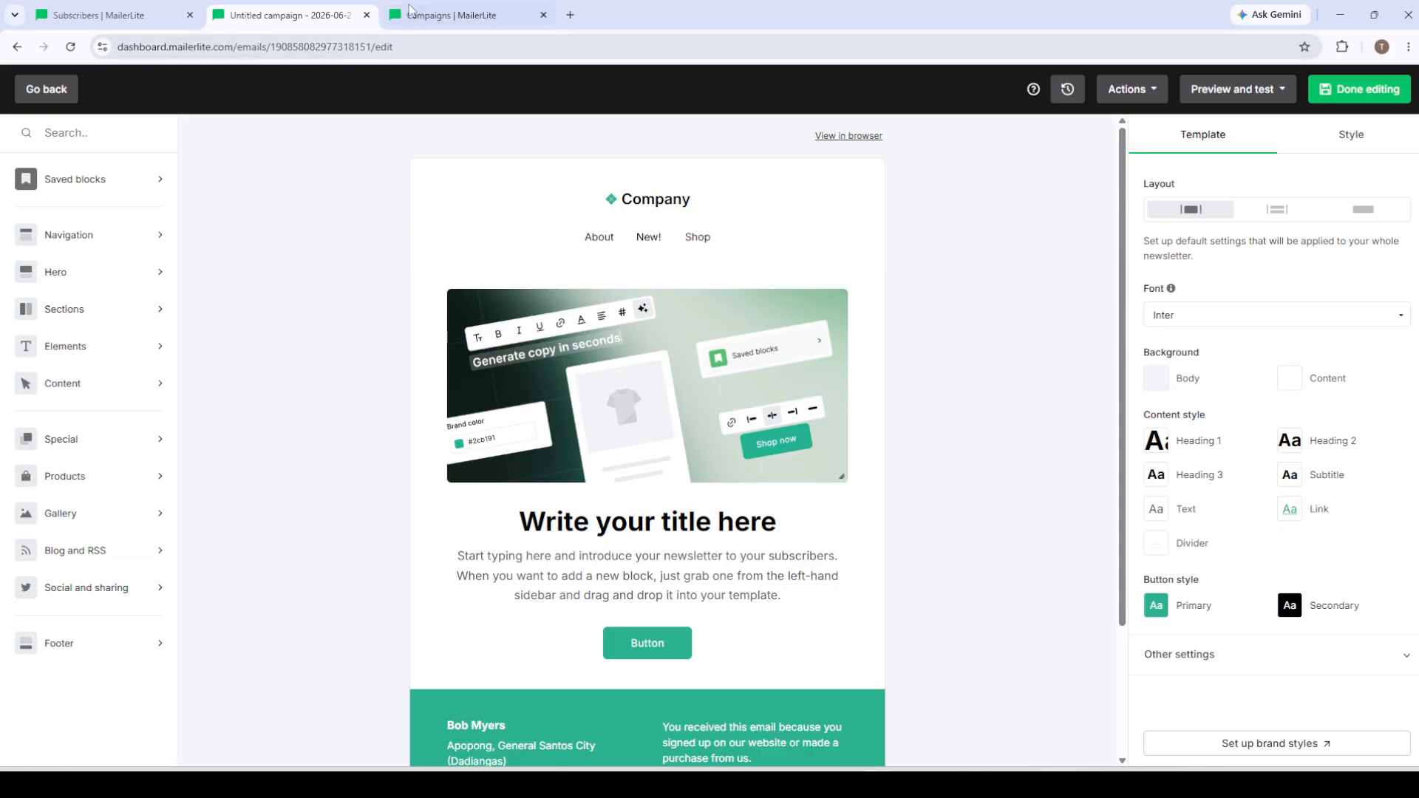
# Step: Switch to the open campaign details page and review the draft's subject and sender fields
pyautogui.click(447, 14)
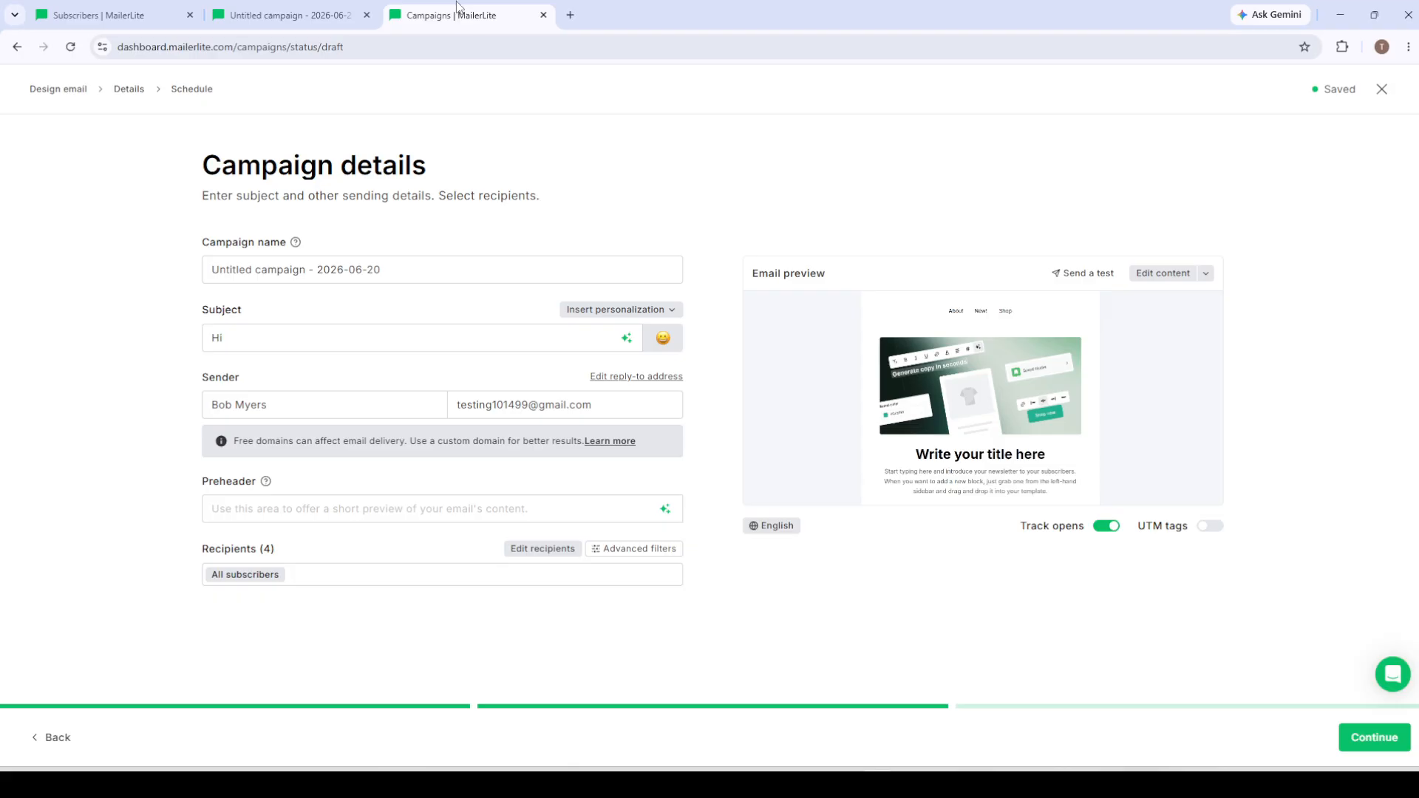
pyautogui.click(264, 343)
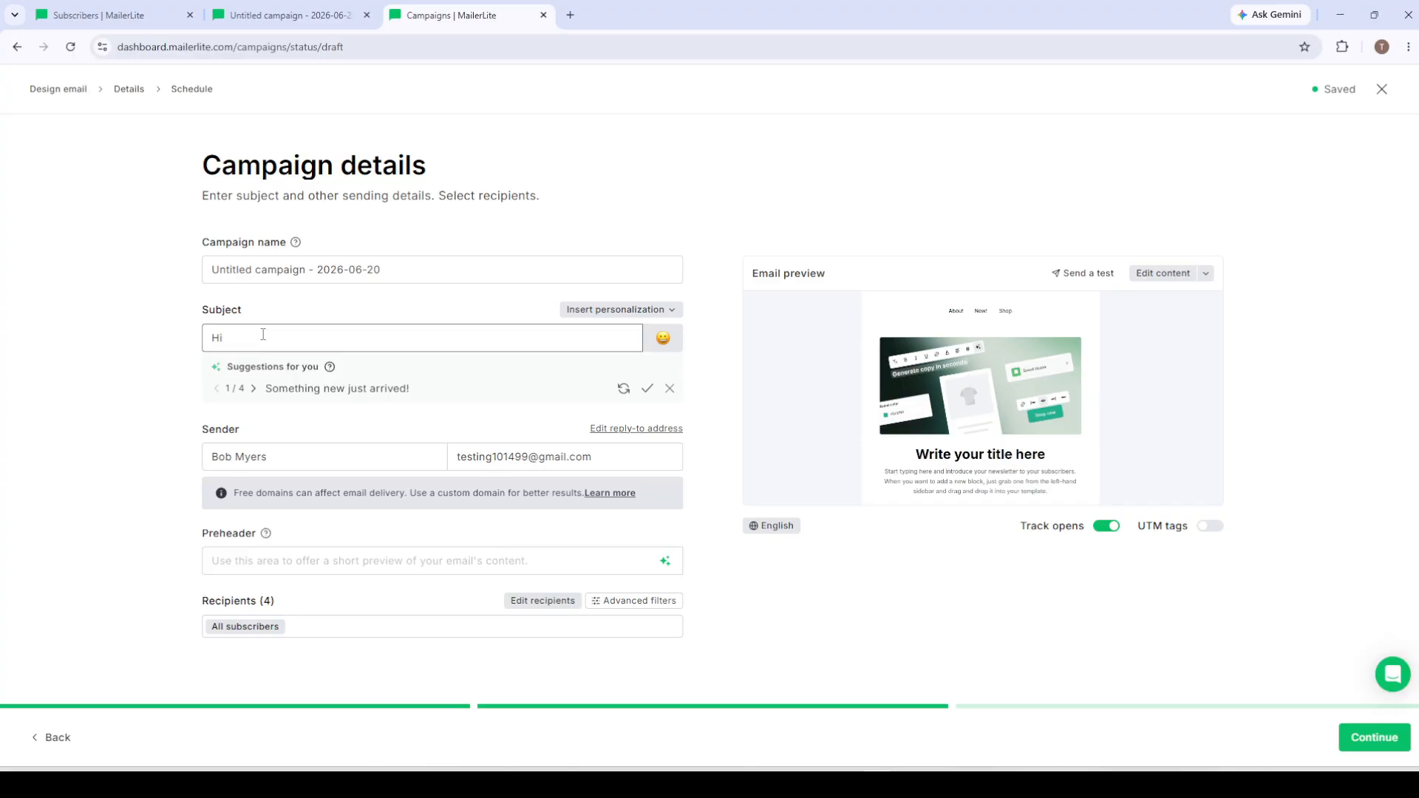
pyautogui.moveTo(253, 342); pyautogui.dragTo(209, 341)
pyautogui.click(289, 305)
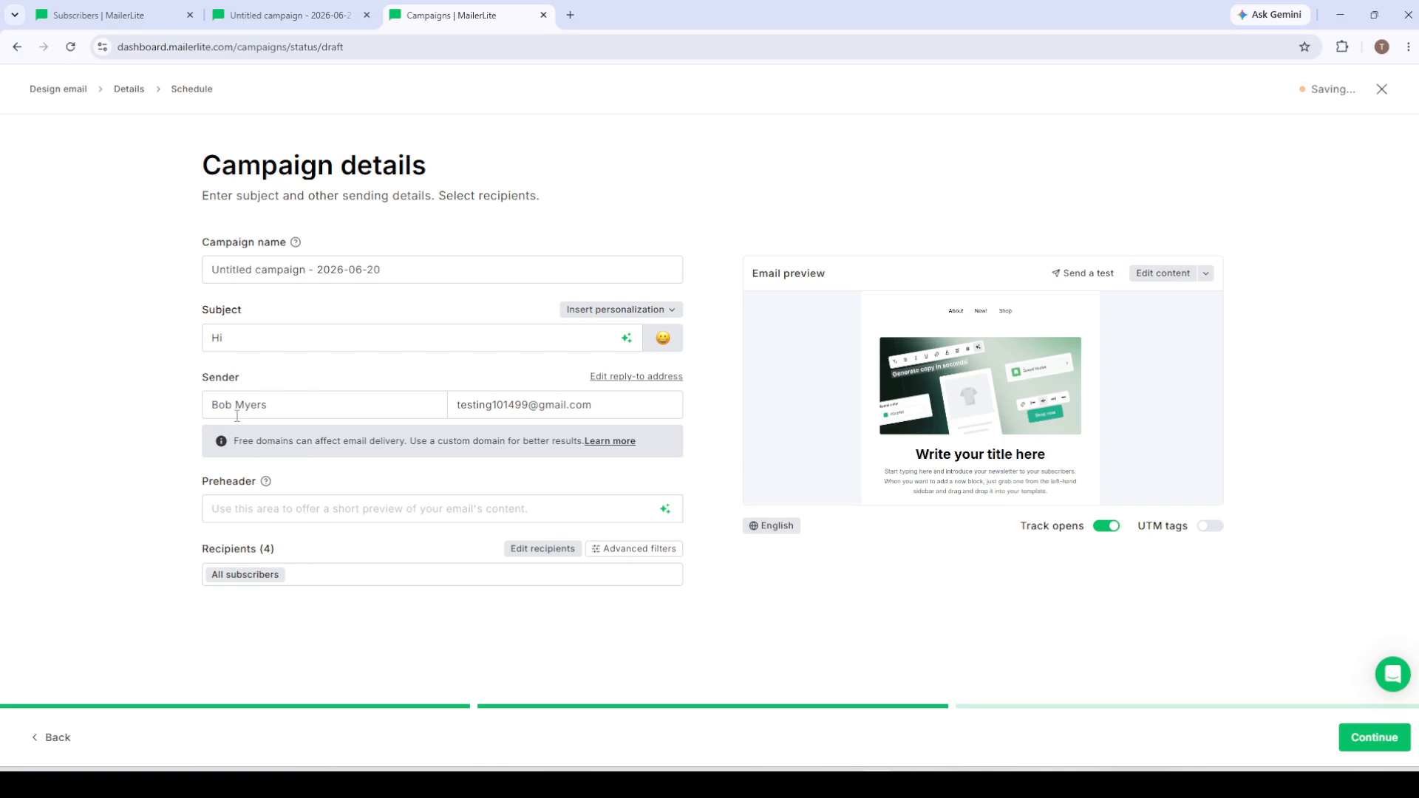
pyautogui.moveTo(242, 379); pyautogui.dragTo(200, 378)
pyautogui.click(139, 411)
# Step: Select Send now as the campaign's delivery option and check the test email form without sending a test
pyautogui.click(1357, 746)
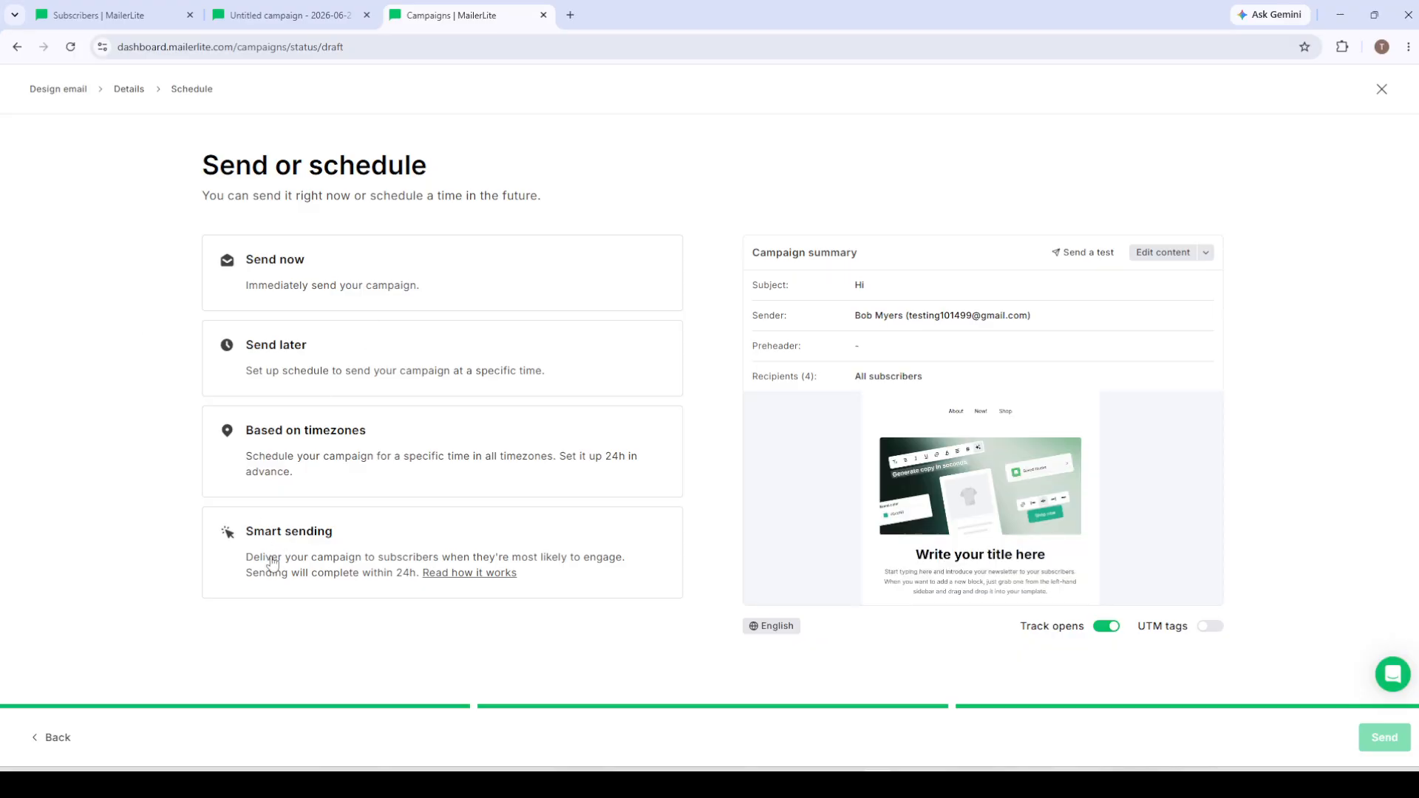
pyautogui.click(288, 278)
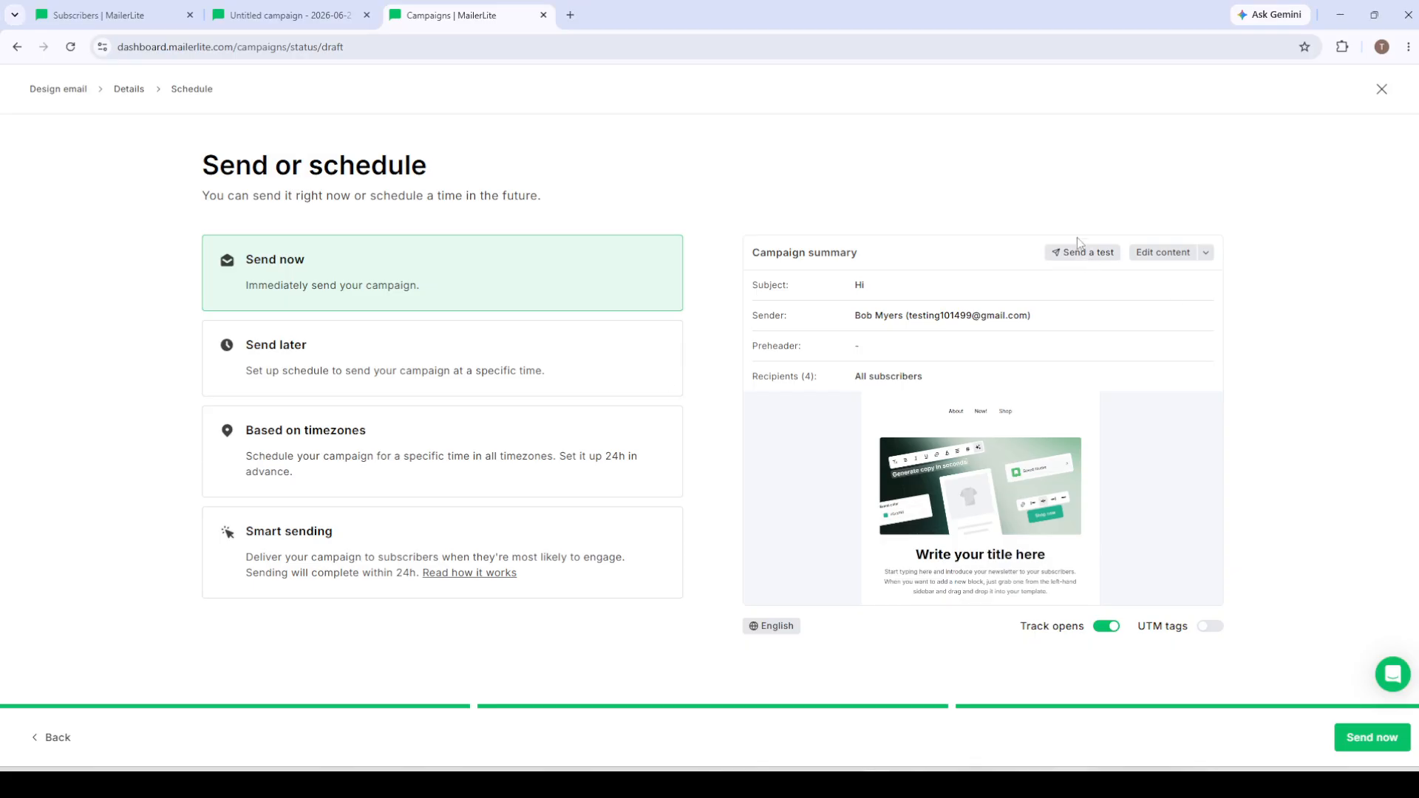
pyautogui.click(1086, 255)
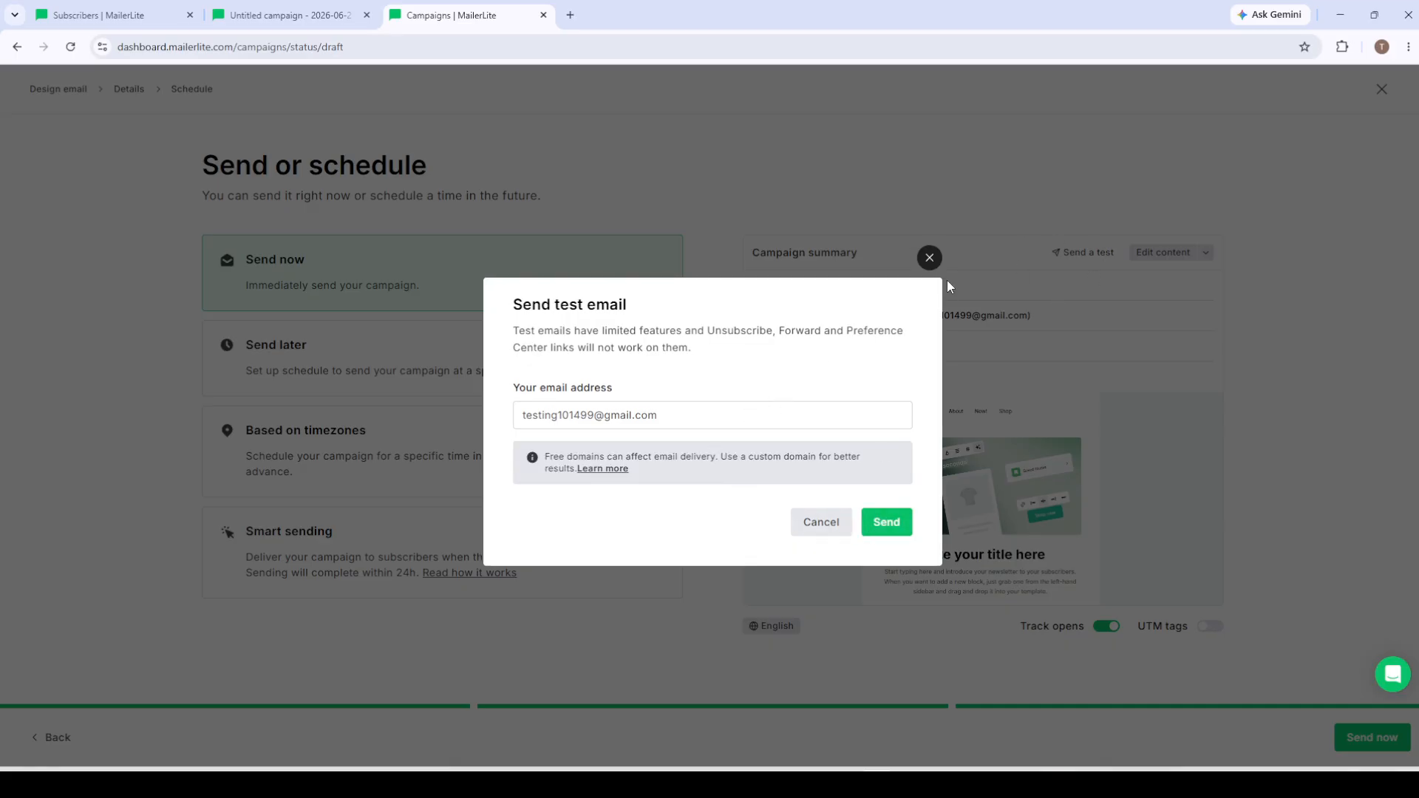
pyautogui.click(930, 258)
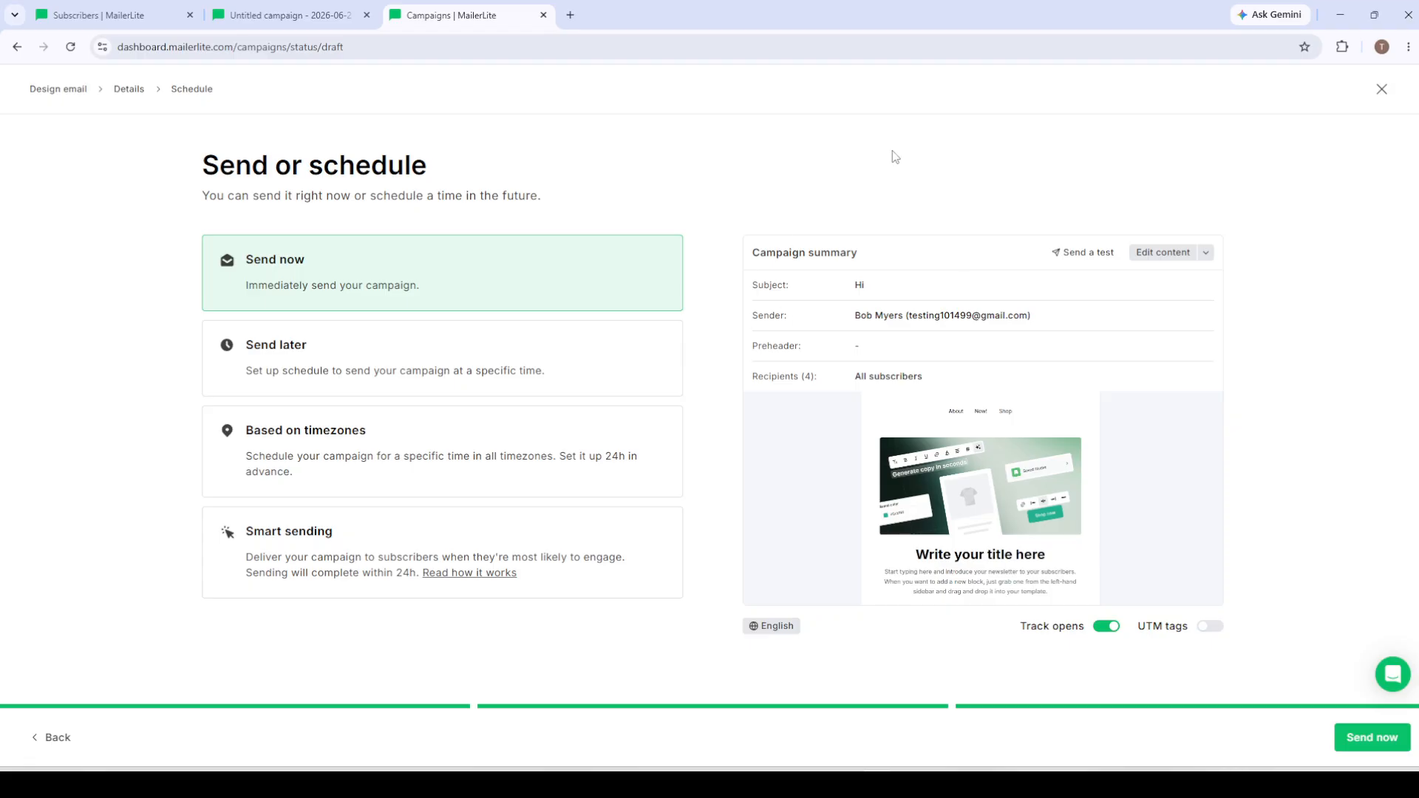